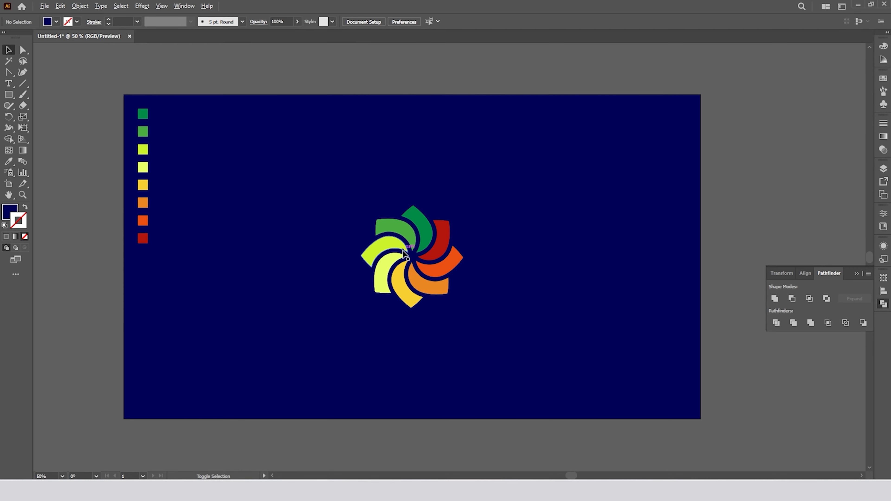
Examine the finished eight-petal pinwheel logo and its colour swatches up close and as a whole
{"action": "scroll", "coordinate": [405, 255], "scroll_direction": "up", "scroll_amount": 1}
{"action": "scroll", "coordinate": [404, 251], "scroll_direction": "down", "scroll_amount": 1}
{"action": "scroll", "coordinate": [403, 252], "scroll_direction": "up", "scroll_amount": 4}
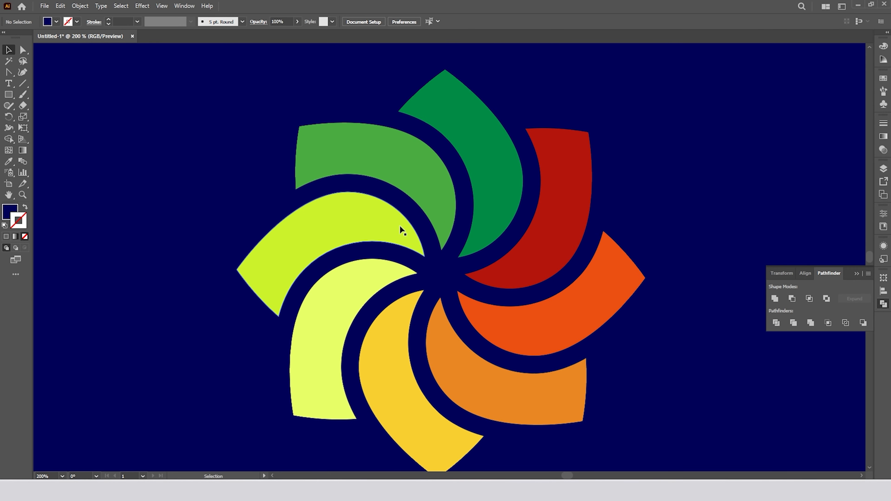
{"action": "scroll", "coordinate": [400, 228], "scroll_direction": "up", "scroll_amount": 1}
{"action": "scroll", "coordinate": [402, 230], "scroll_direction": "down", "scroll_amount": 1}
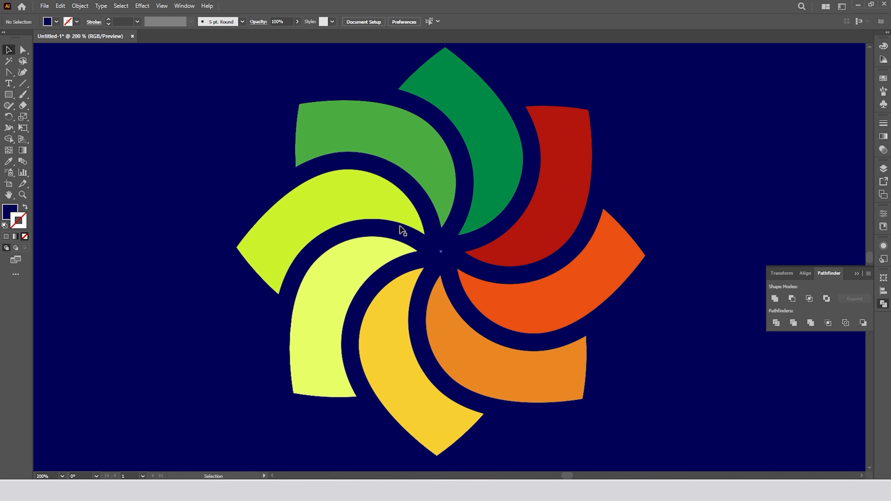
{"action": "scroll", "coordinate": [402, 230], "scroll_direction": "up", "scroll_amount": 1}
{"action": "scroll", "coordinate": [400, 231], "scroll_direction": "down", "scroll_amount": 2}
{"action": "scroll", "coordinate": [526, 299], "scroll_direction": "down", "scroll_amount": 1}
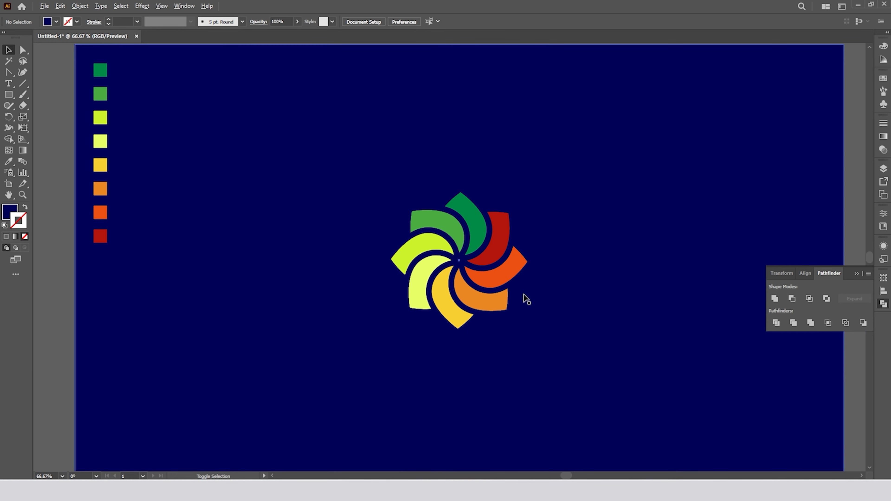
{"action": "scroll", "coordinate": [386, 215], "scroll_direction": "down", "scroll_amount": 1}
{"action": "scroll", "coordinate": [454, 244], "scroll_direction": "up", "scroll_amount": 1}
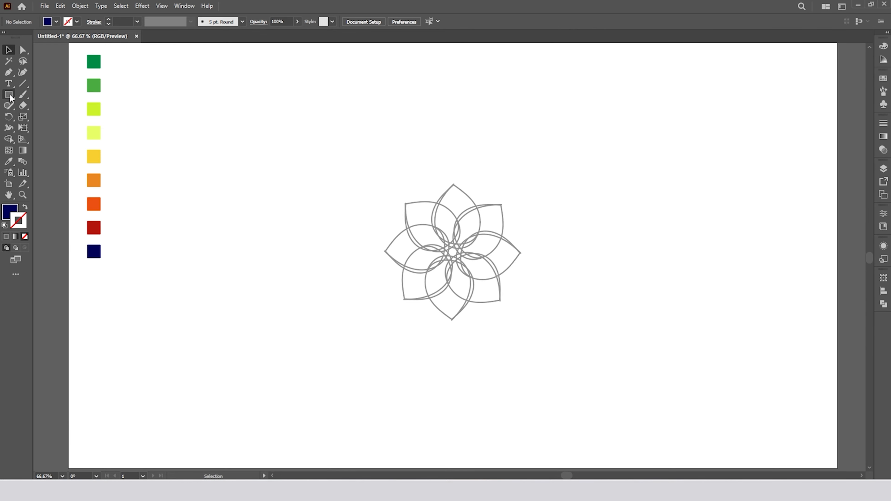
Draw a circle about 187 px wide beside the flower sketch and convert its top anchor into a corner point
{"action": "left_click_drag", "start_coordinate": [10, 98], "coordinate": [39, 117]}
{"action": "left_click_drag", "start_coordinate": [642, 260], "coordinate": [667, 298]}
{"action": "left_click_drag", "start_coordinate": [7, 72], "coordinate": [40, 105]}
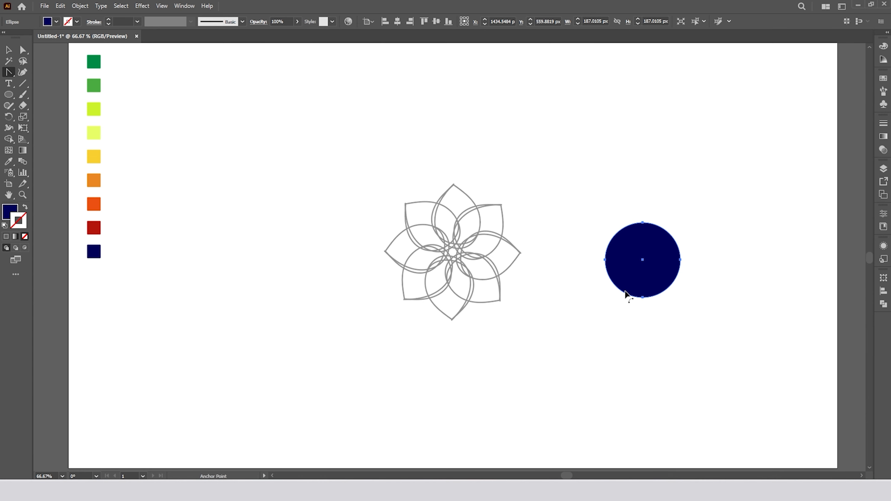
{"action": "left_click", "coordinate": [643, 224]}
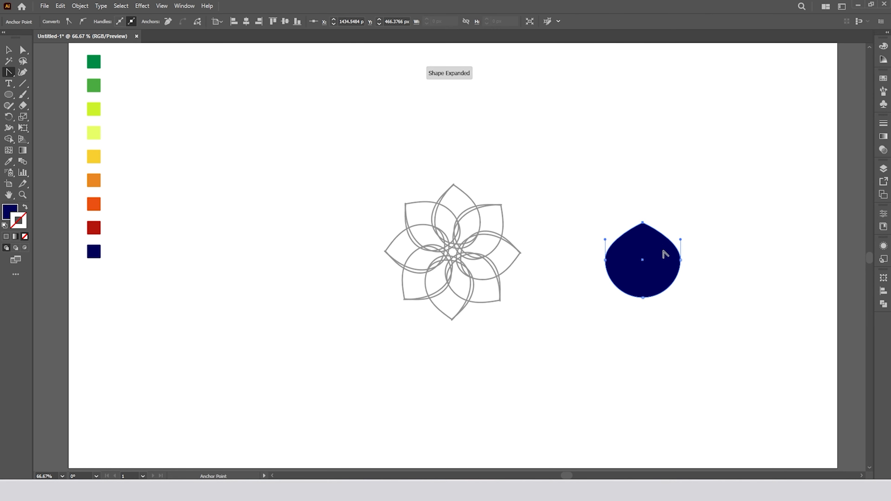
Move the navy shape's pointed top anchor up 40 px to form a teardrop
{"action": "left_click", "coordinate": [22, 50]}
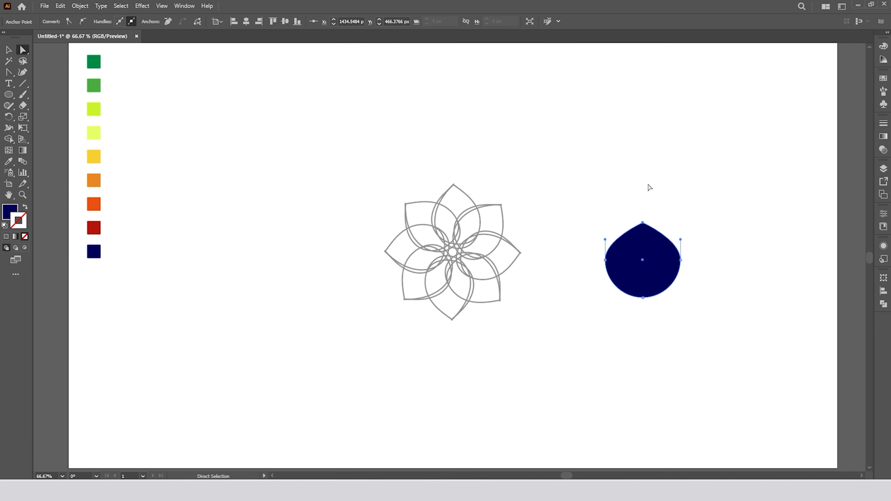
{"action": "key", "text": "shift+Up"}
{"action": "key", "text": "shift+Up"}
{"action": "key", "text": "shift+Up"}
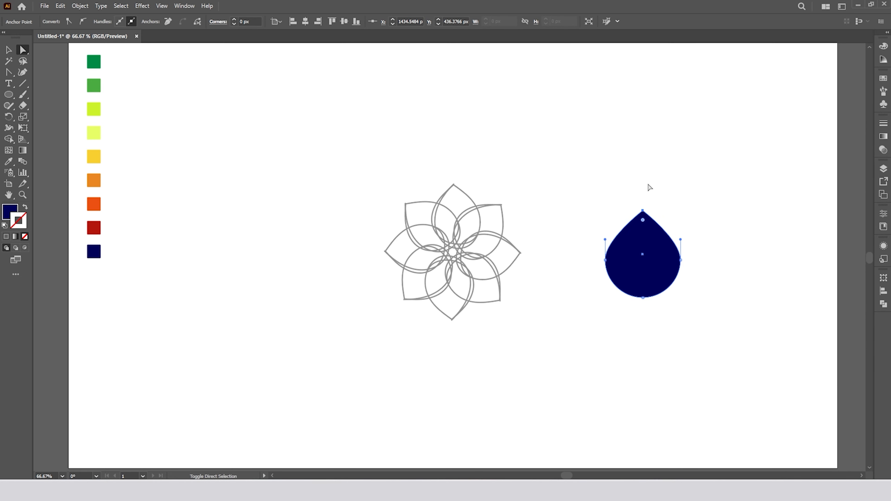
{"action": "key", "text": "shift+Up"}
Lengthen the upper handles of the teardrop's side anchors to make its shoulders fuller
{"action": "scroll", "coordinate": [661, 255], "scroll_direction": "up", "scroll_amount": 2}
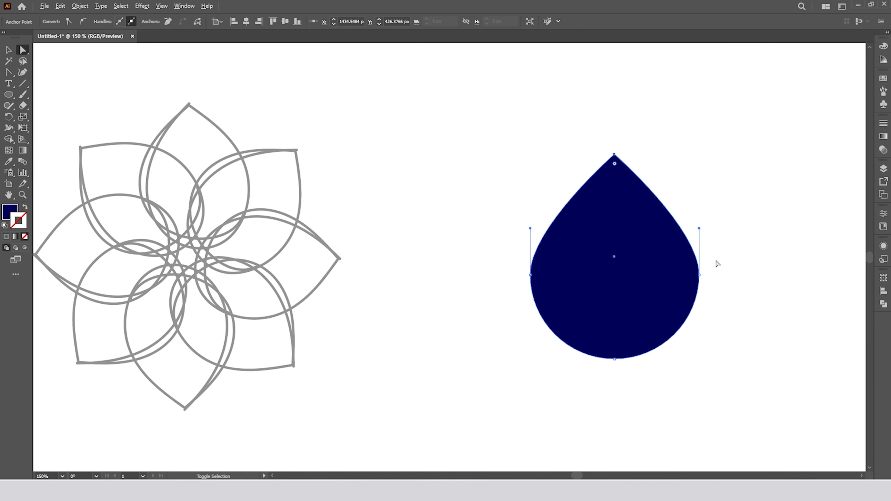
{"action": "left_click_drag", "start_coordinate": [700, 229], "coordinate": [702, 214]}
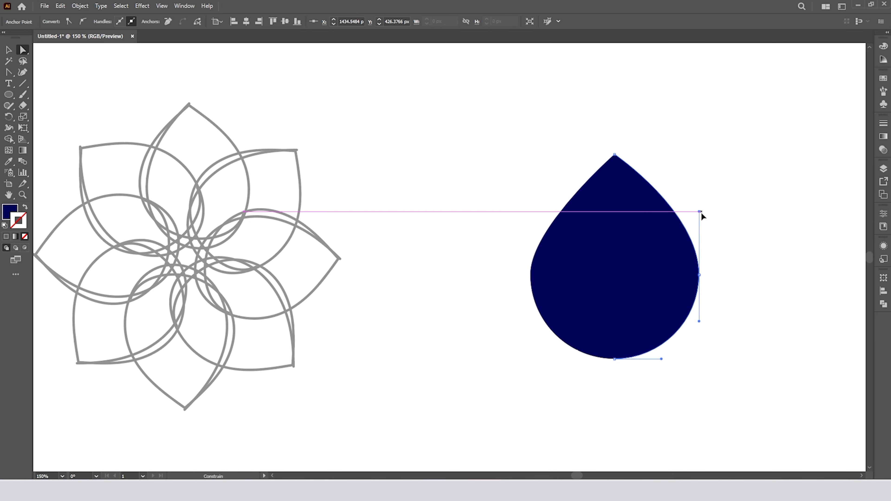
{"action": "left_click", "coordinate": [736, 201]}
{"action": "key", "text": "ctrl+0"}
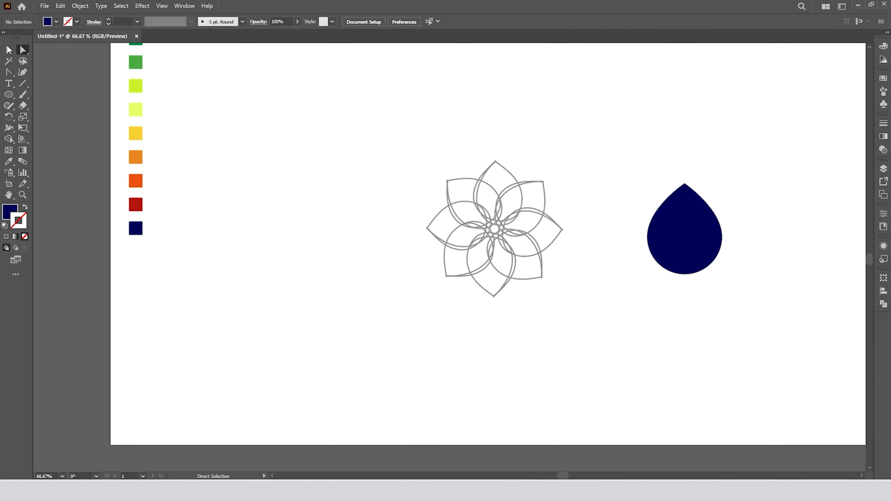
Place the teardrop over the sketch's top petal and scale it to about 129 by 157 px
{"action": "left_click", "coordinate": [8, 49]}
{"action": "left_click", "coordinate": [703, 251]}
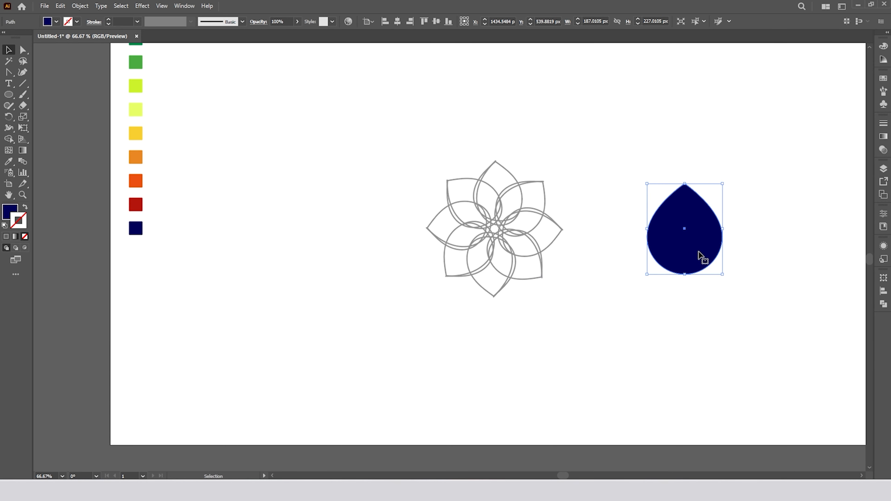
{"action": "left_click_drag", "start_coordinate": [701, 255], "coordinate": [512, 231]}
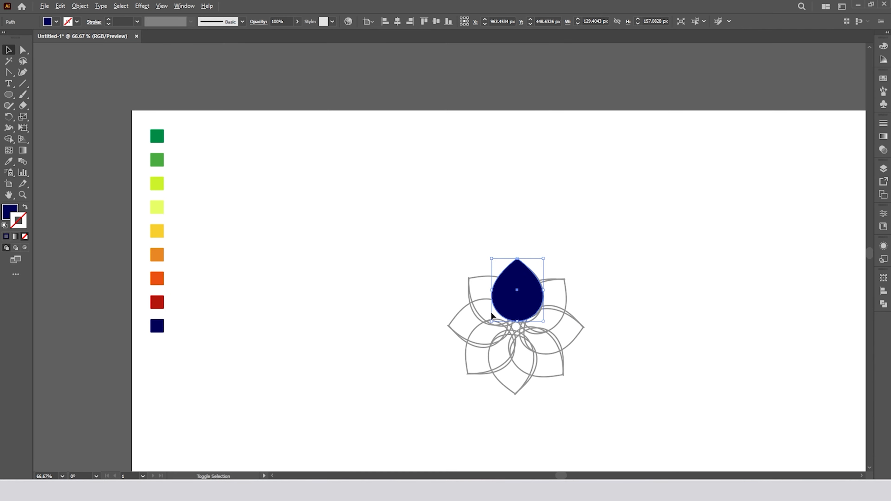
Recolour the teardrop petal with the dark green of the first swatch
{"action": "left_click", "coordinate": [8, 161]}
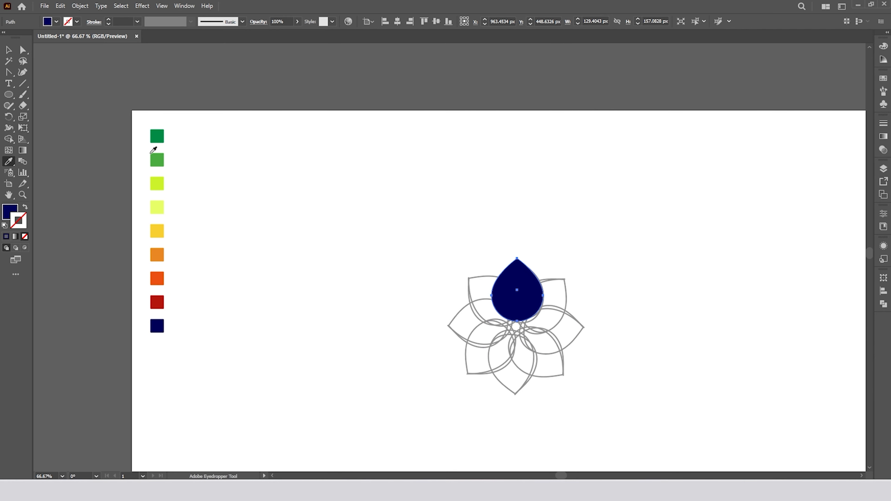
{"action": "left_click", "coordinate": [157, 136]}
{"action": "left_click", "coordinate": [8, 49]}
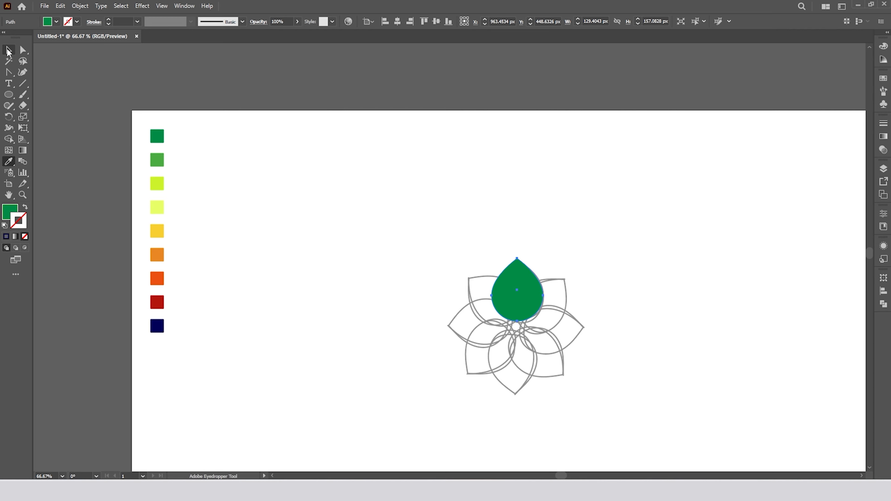
{"action": "left_click", "coordinate": [283, 135]}
Draw a small circle about 8 px wide at the centre of the flower sketch
{"action": "scroll", "coordinate": [523, 318], "scroll_direction": "up", "scroll_amount": 2}
{"action": "left_click", "coordinate": [495, 352]}
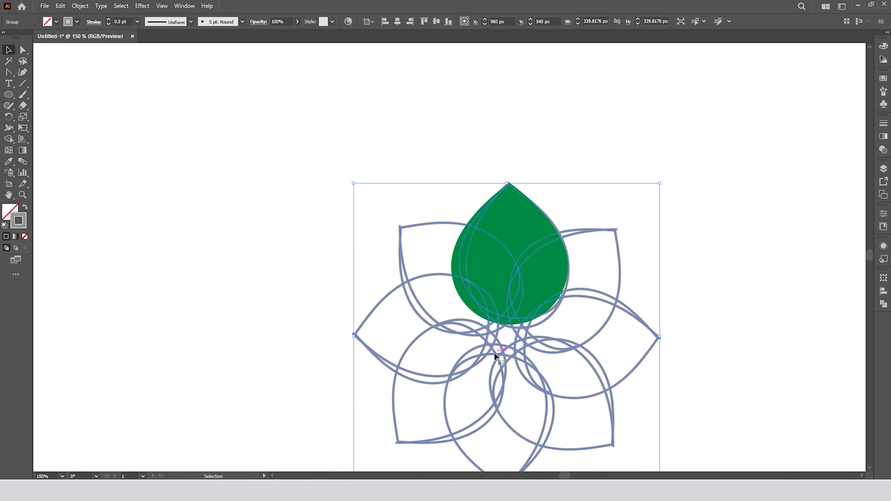
{"action": "scroll", "coordinate": [494, 353], "scroll_direction": "down", "scroll_amount": 2}
{"action": "left_click", "coordinate": [289, 254]}
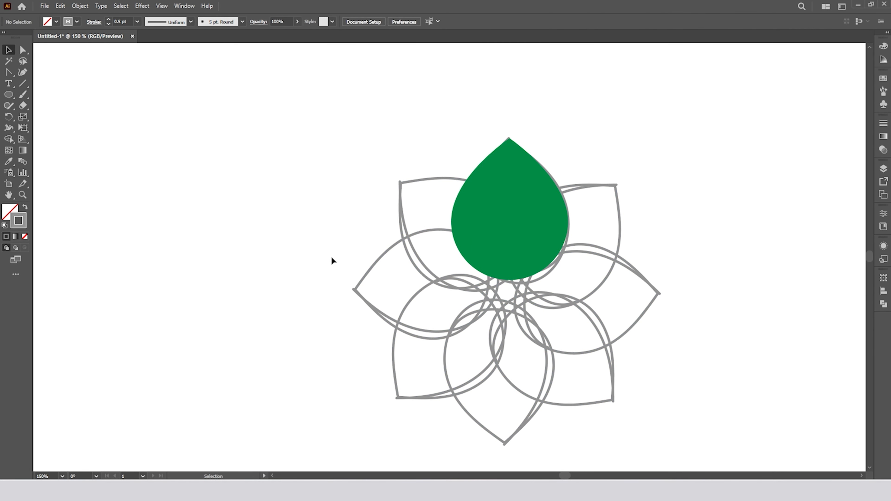
{"action": "left_click", "coordinate": [8, 94]}
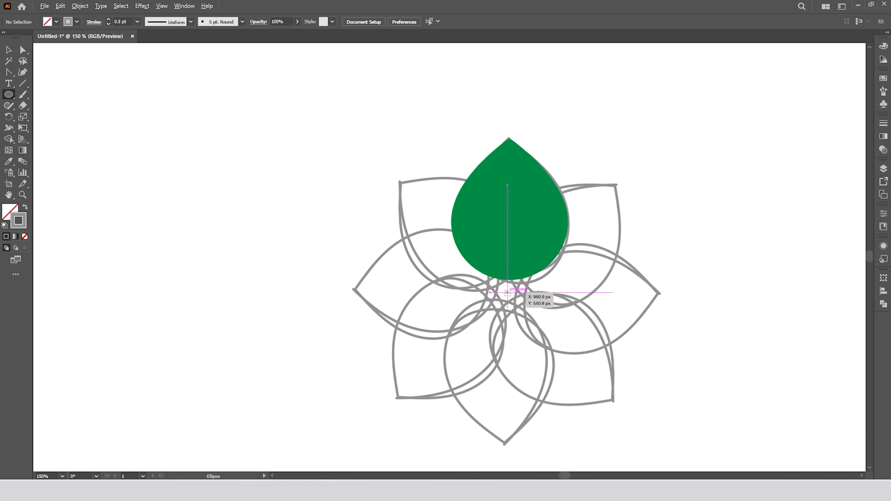
{"action": "left_click_drag", "start_coordinate": [508, 292], "coordinate": [509, 293]}
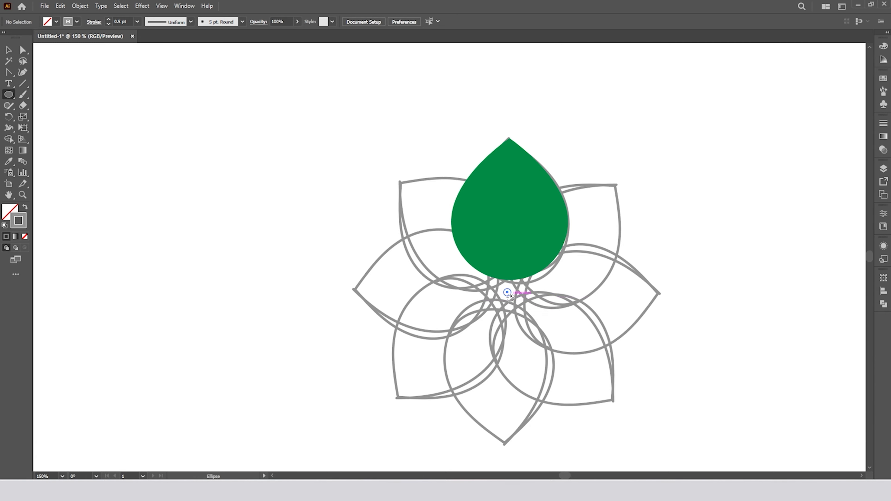
Give the small centre circle no fill and a 4 pt stroke in the petal's dark green
{"action": "left_click", "coordinate": [8, 162]}
{"action": "key", "text": "ctrl+equal"}
{"action": "key", "text": "ctrl+equal"}
{"action": "key", "text": "ctrl+equal"}
{"action": "key", "text": "ctrl+equal"}
{"action": "key", "text": "ctrl+equal"}
{"action": "key", "text": "ctrl+equal"}
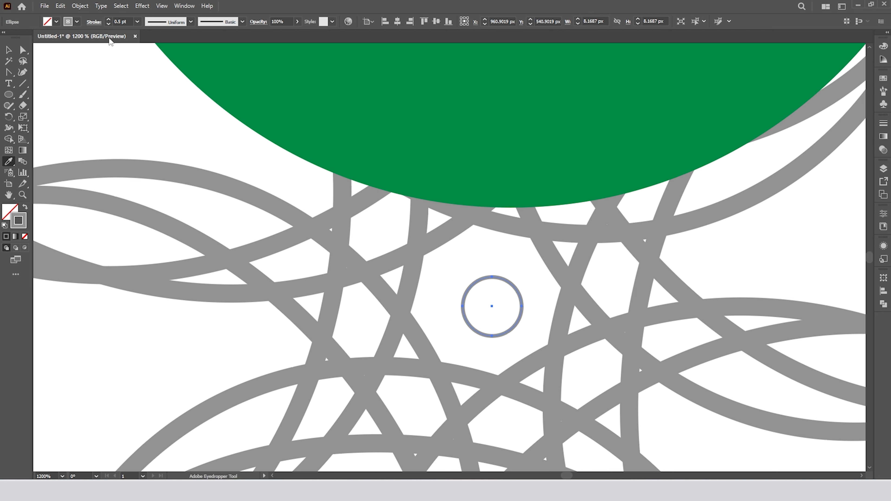
{"action": "left_click", "coordinate": [305, 84]}
{"action": "left_click", "coordinate": [25, 207]}
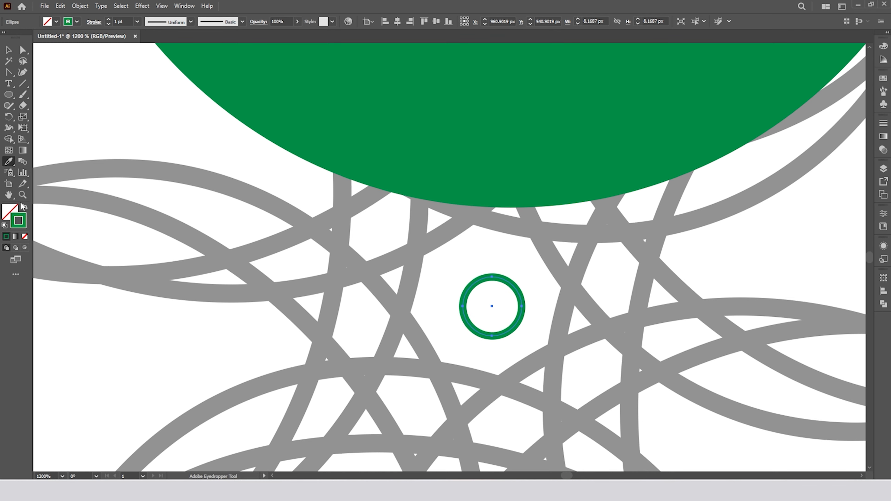
{"action": "left_click", "coordinate": [109, 20]}
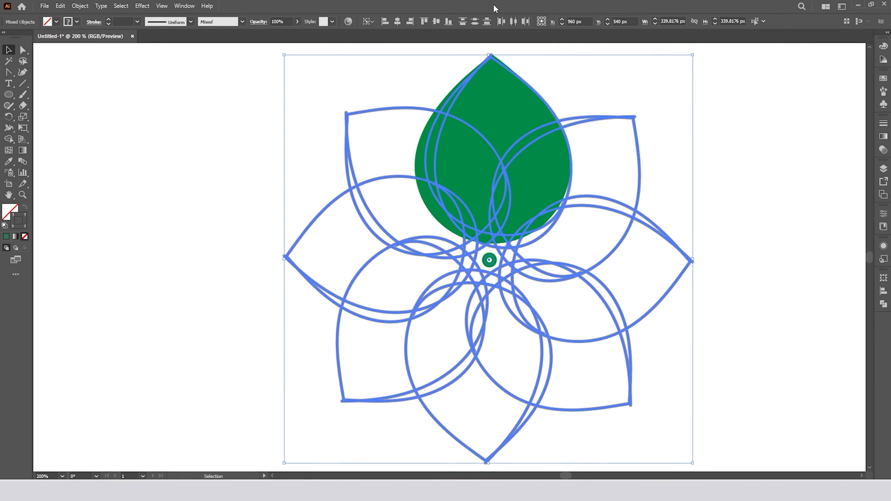
Align the small circle and the flower sketch to each other's horizontal and vertical centres
{"action": "left_click", "coordinate": [397, 23]}
{"action": "left_click", "coordinate": [436, 22]}
{"action": "left_click", "coordinate": [307, 305]}
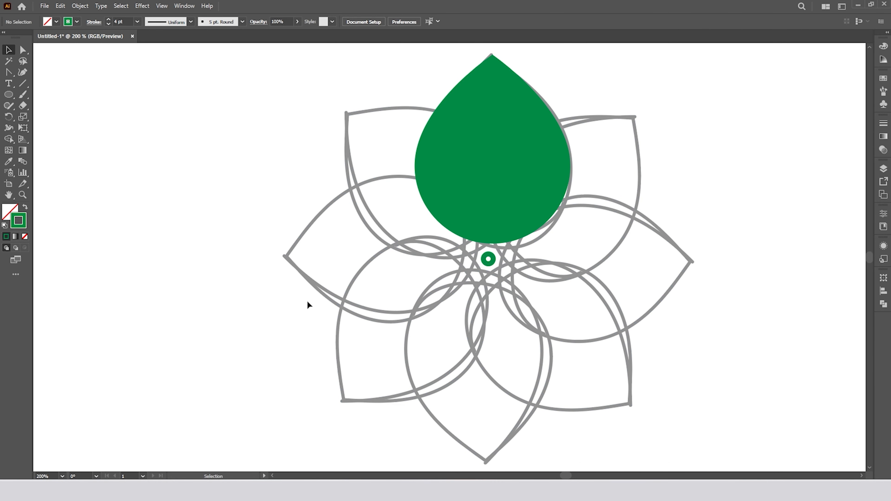
Create a copy of the green petal rotated 45° about the small circle's centre
{"action": "left_click", "coordinate": [491, 235]}
{"action": "left_click_drag", "start_coordinate": [9, 116], "coordinate": [39, 118]}
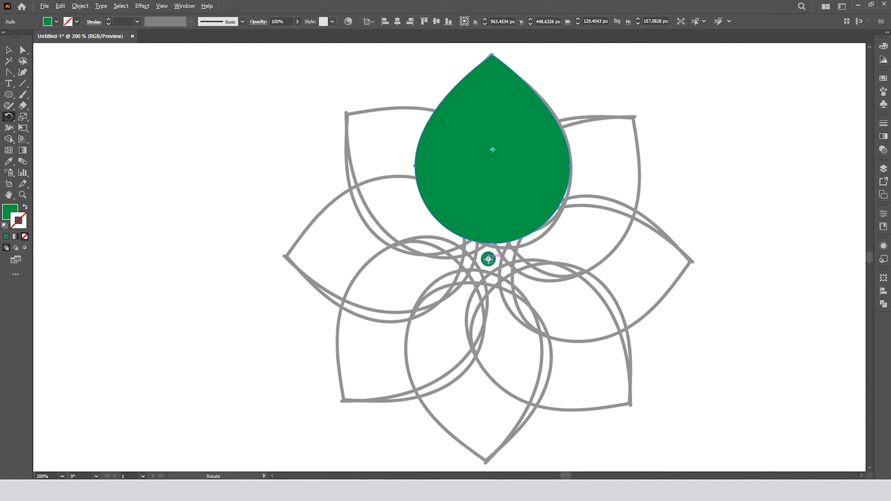
{"action": "left_click", "coordinate": [488, 259], "text": "alt"}
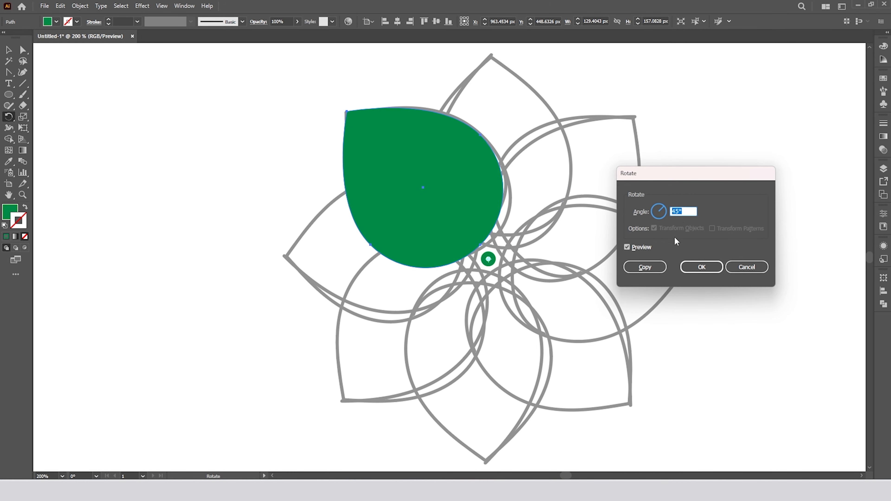
{"action": "left_click", "coordinate": [645, 266]}
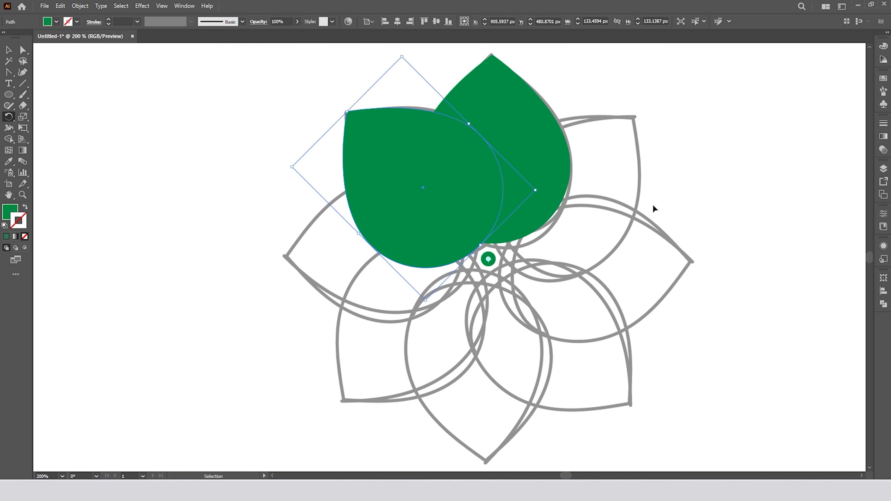
Repeat the rotated copy around the centre until eight petals complete the flower
{"action": "key", "text": "ctrl+d"}
{"action": "key", "text": "ctrl+d"}
{"action": "key", "text": "ctrl+d"}
{"action": "key", "text": "ctrl+d"}
{"action": "key", "text": "ctrl+d"}
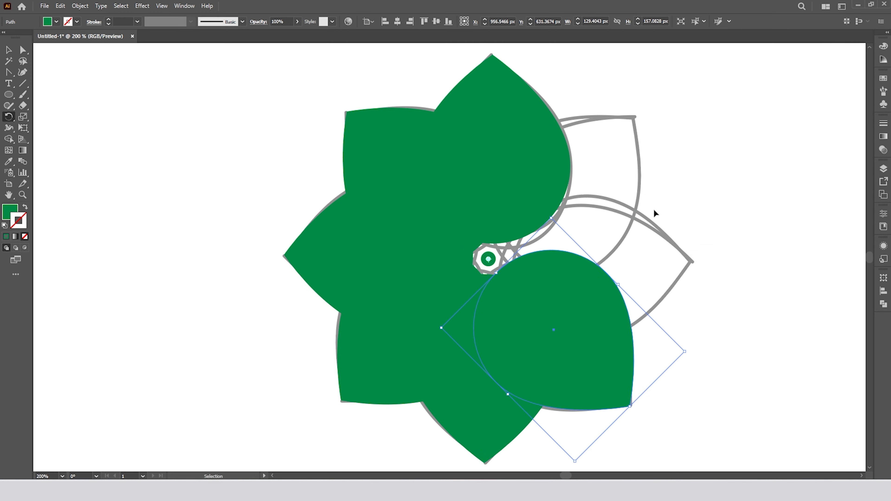
{"action": "key", "text": "ctrl+d"}
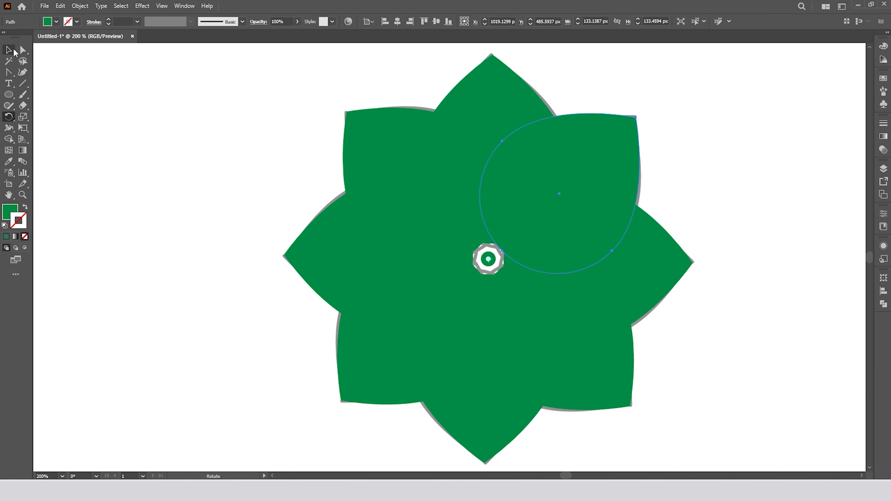
Recolour the flower's upper-left petal with the medium green of the second swatch
{"action": "left_click", "coordinate": [8, 50]}
{"action": "scroll", "coordinate": [488, 283], "scroll_direction": "down", "scroll_amount": 2}
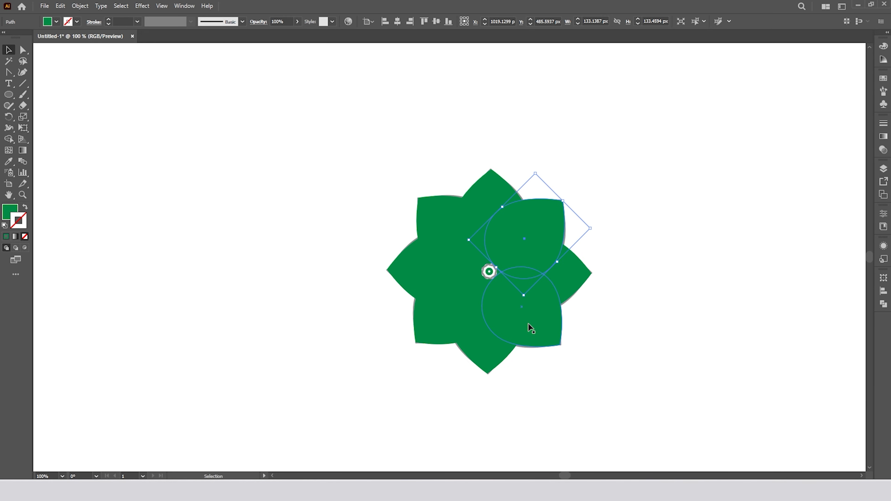
{"action": "left_click", "coordinate": [466, 185]}
{"action": "left_click", "coordinate": [449, 218]}
{"action": "scroll", "coordinate": [486, 255], "scroll_direction": "down", "scroll_amount": 1}
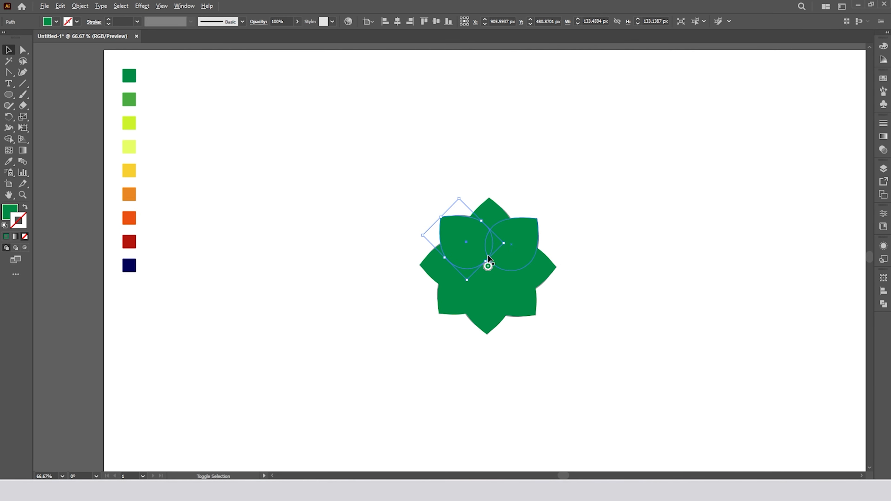
{"action": "left_click", "coordinate": [9, 162]}
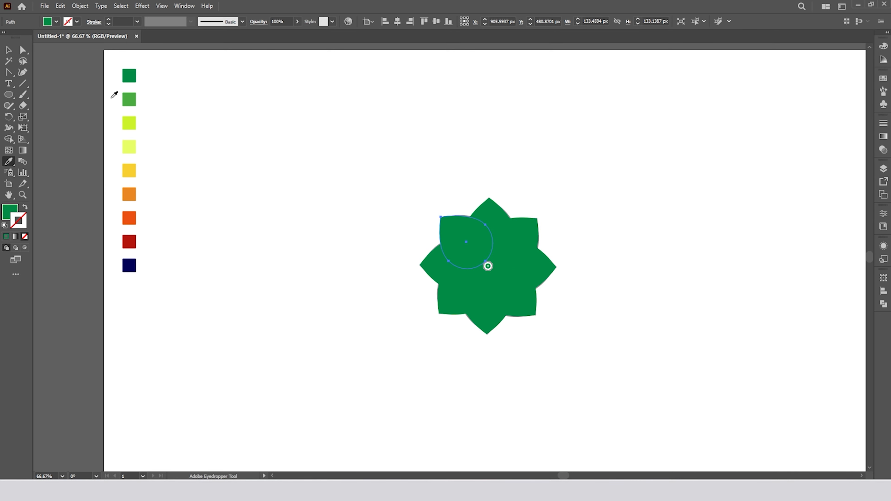
{"action": "left_click", "coordinate": [130, 99]}
{"action": "left_click", "coordinate": [10, 52]}
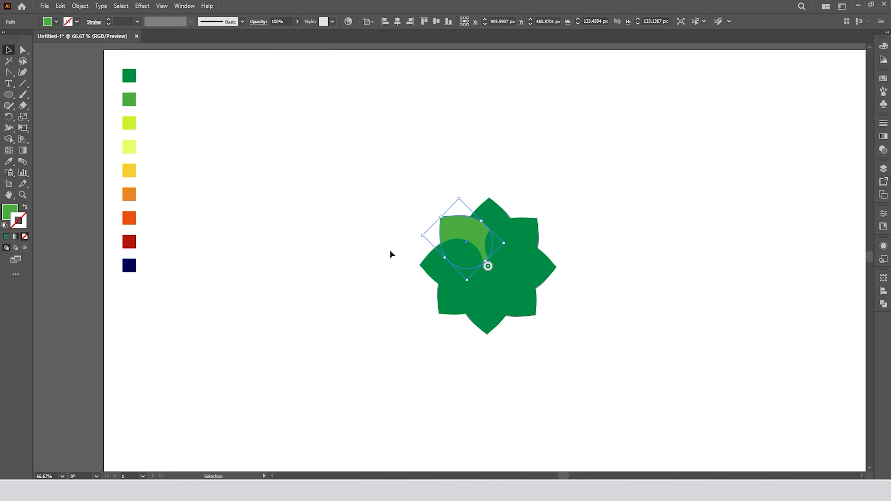
Recolour the petal pointing left with the lime green of the third swatch
{"action": "left_click", "coordinate": [432, 273]}
{"action": "left_click", "coordinate": [9, 162]}
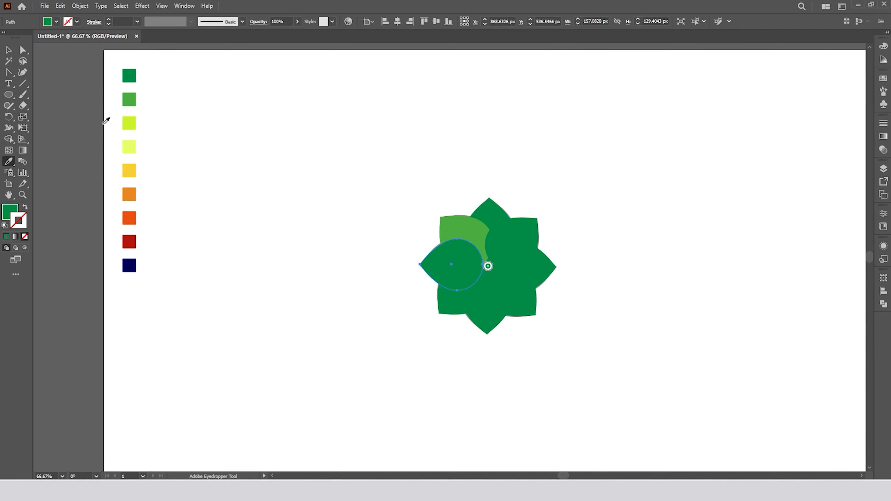
{"action": "left_click", "coordinate": [134, 124]}
{"action": "left_click", "coordinate": [8, 50]}
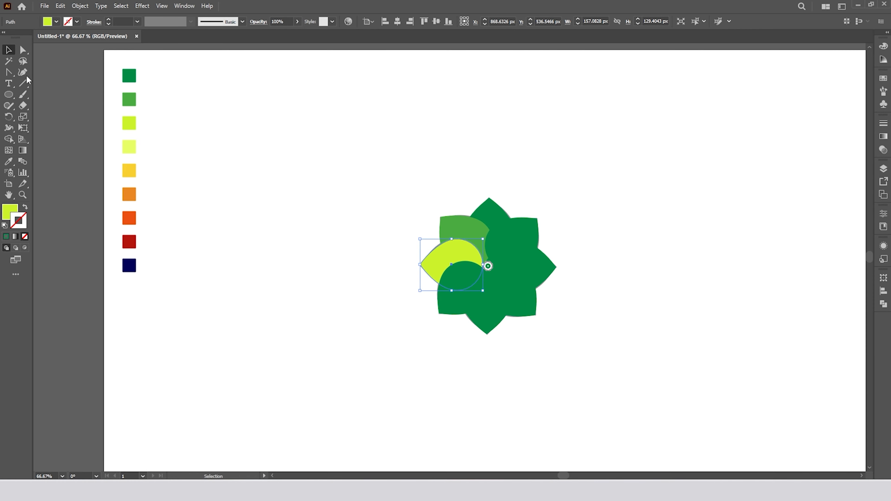
Recolour the flower's lower-left petal with the pale yellow of the fourth swatch
{"action": "left_click", "coordinate": [444, 303]}
{"action": "left_click", "coordinate": [8, 162]}
{"action": "left_click", "coordinate": [130, 148]}
{"action": "left_click", "coordinate": [8, 50]}
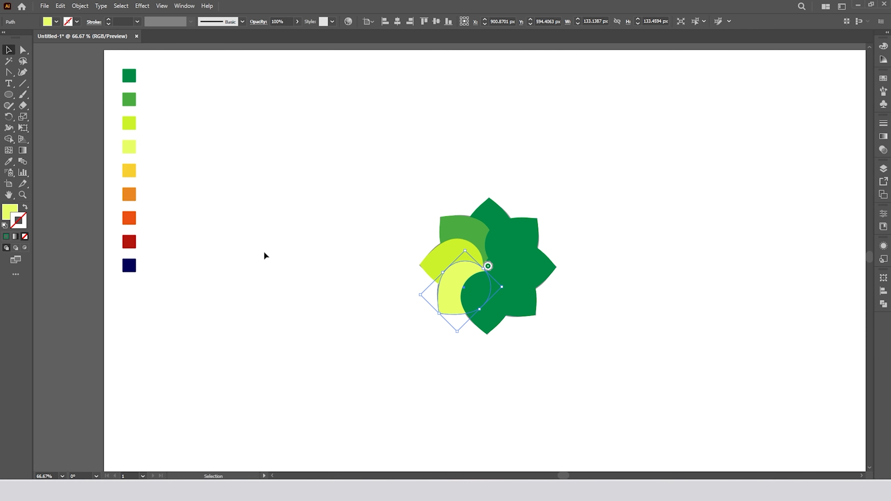
Recolour the flower's bottom petal with the golden yellow of the fifth swatch
{"action": "left_click", "coordinate": [486, 324]}
{"action": "left_click", "coordinate": [9, 162]}
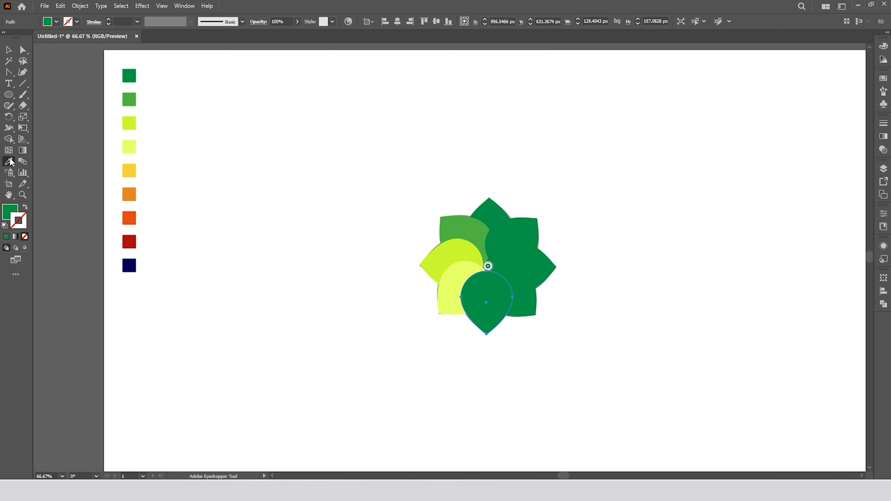
{"action": "left_click", "coordinate": [132, 170]}
{"action": "left_click", "coordinate": [8, 52]}
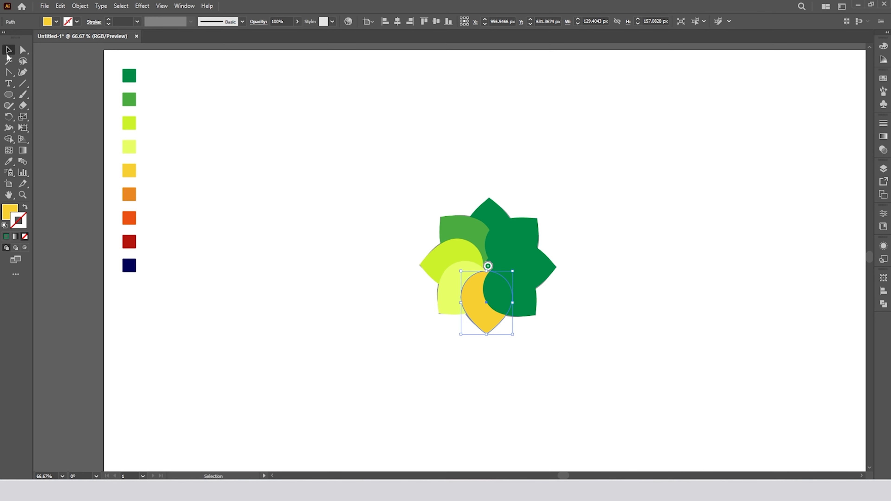
Recolour the flower's lower-right petal with the orange of the sixth swatch
{"action": "left_click", "coordinate": [526, 305]}
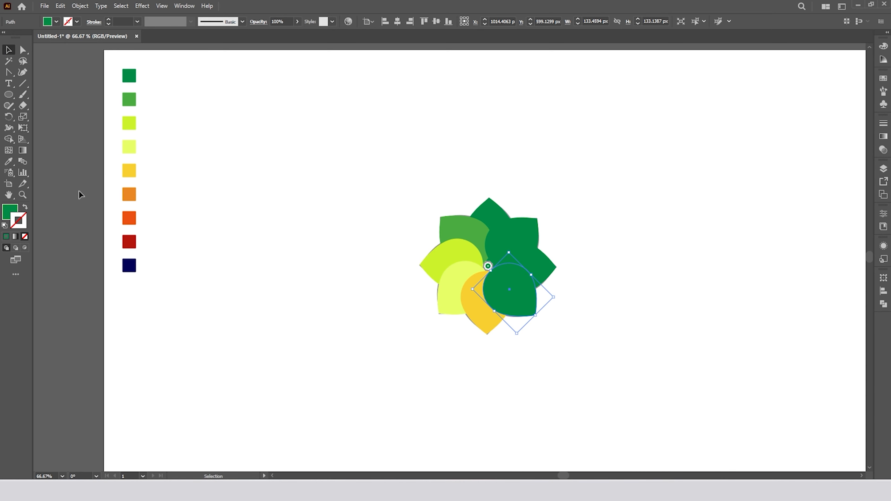
{"action": "left_click", "coordinate": [9, 163]}
{"action": "left_click", "coordinate": [129, 194]}
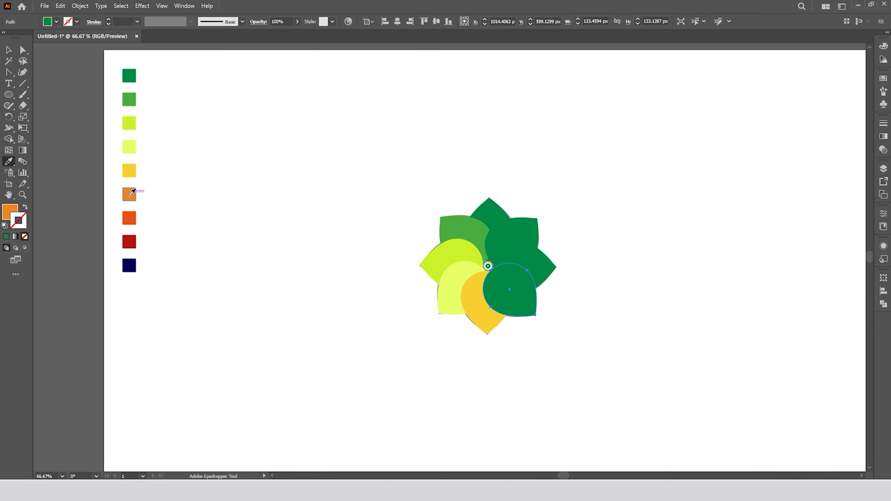
{"action": "left_click", "coordinate": [8, 50]}
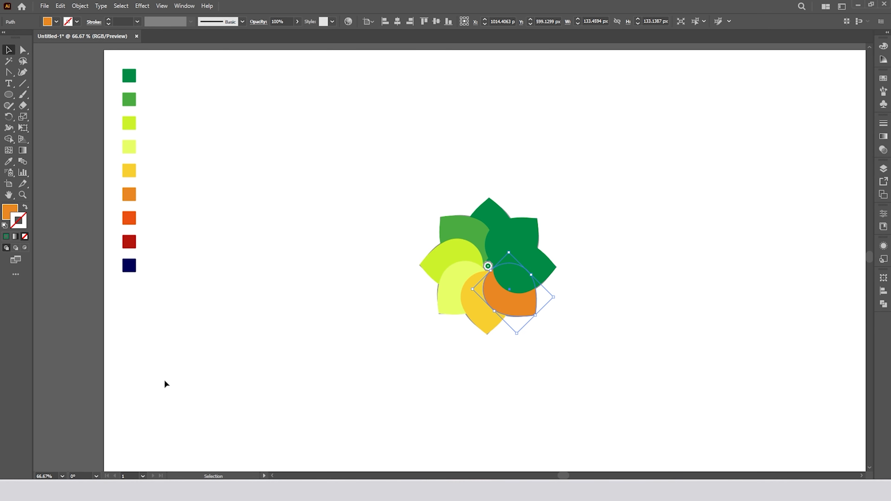
Recolour the petal pointing right with the red-orange of the seventh swatch
{"action": "left_click", "coordinate": [543, 268]}
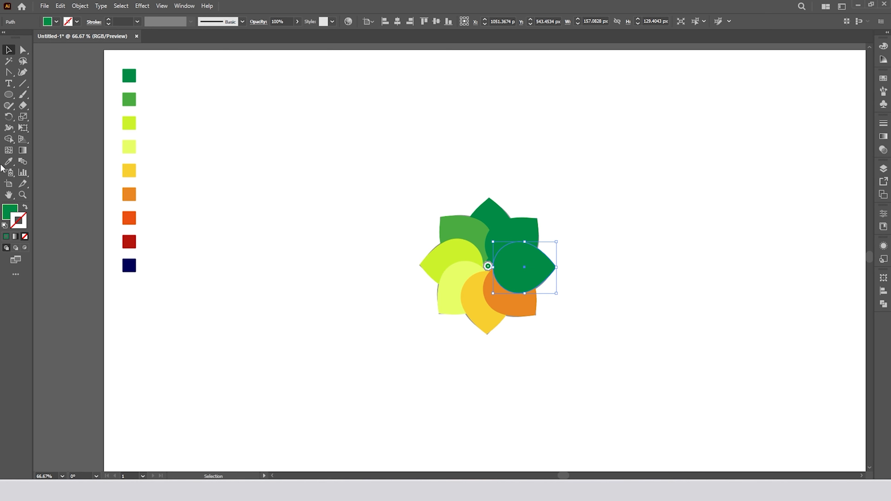
{"action": "left_click", "coordinate": [8, 162]}
{"action": "left_click", "coordinate": [127, 196]}
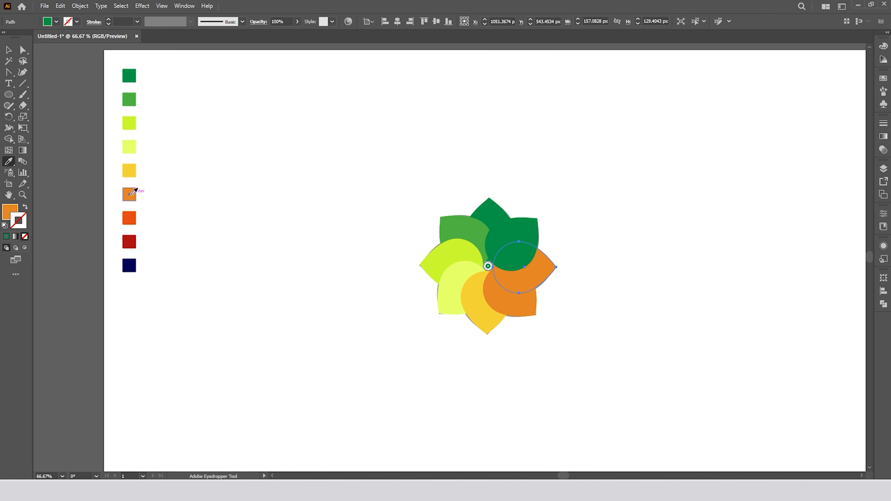
{"action": "left_click", "coordinate": [134, 218]}
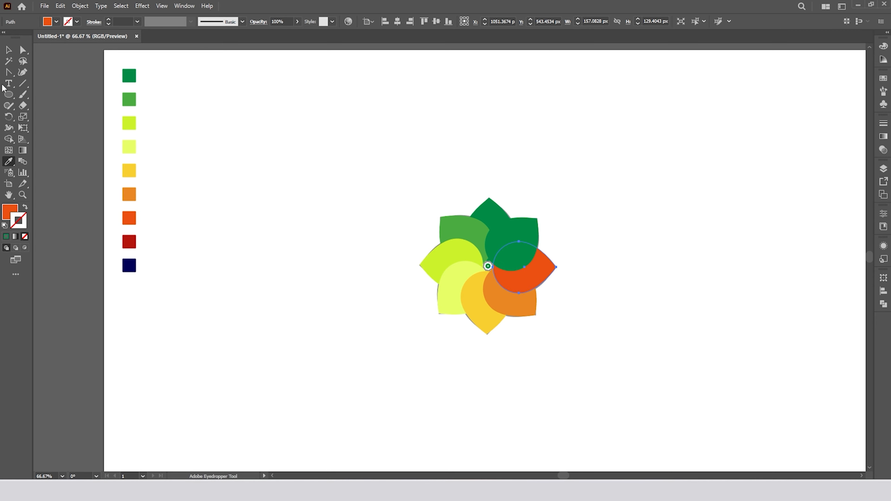
{"action": "left_click", "coordinate": [8, 50]}
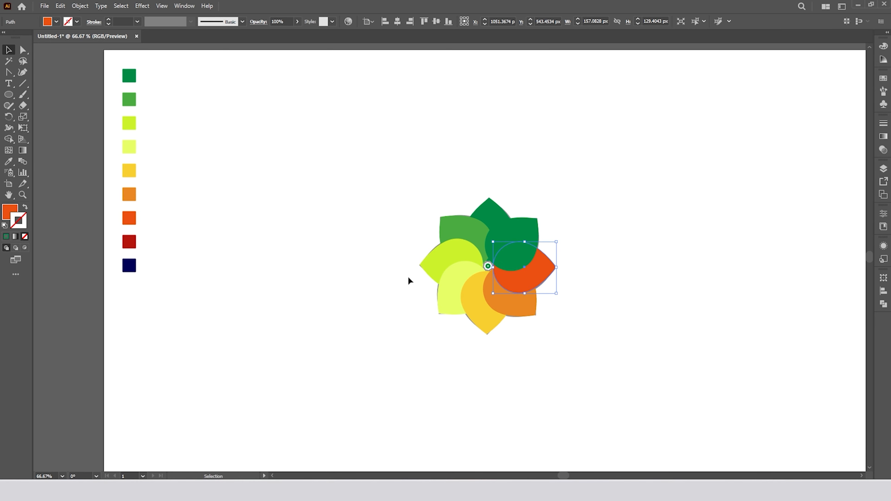
Recolour the flower's upper-right petal with the dark red of the eighth swatch
{"action": "left_click", "coordinate": [523, 228]}
{"action": "left_click", "coordinate": [8, 161]}
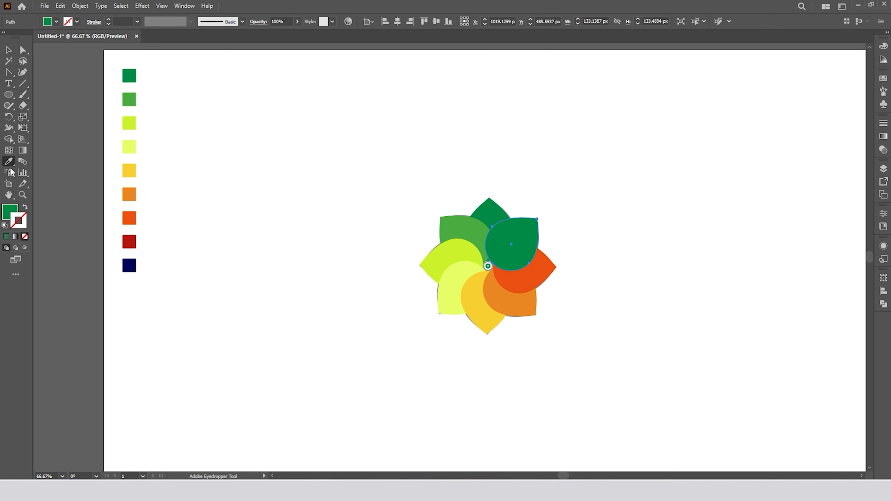
{"action": "left_click", "coordinate": [129, 241]}
{"action": "left_click", "coordinate": [9, 50]}
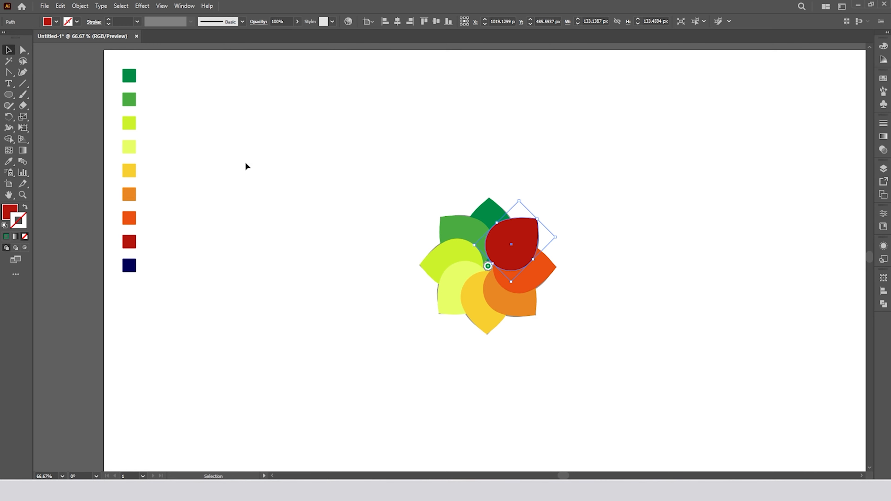
{"action": "left_click", "coordinate": [291, 175]}
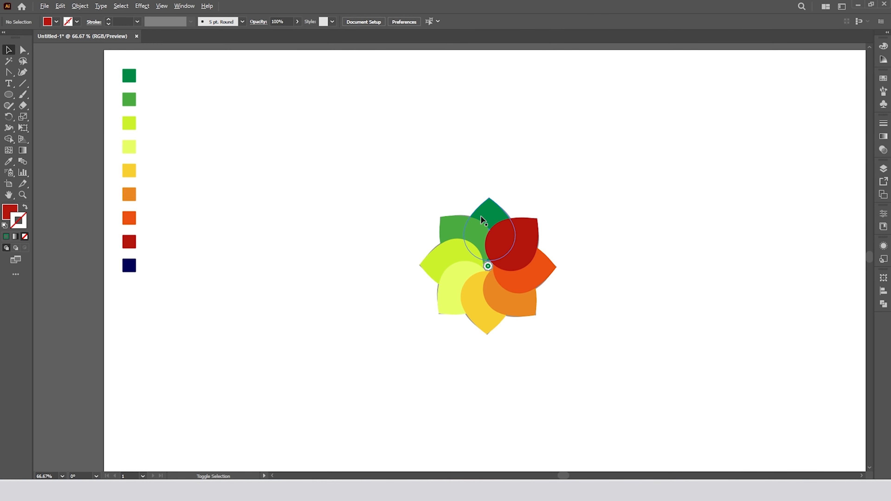
Move the coloured flower off the grey petal sketch and delete the sketch
{"action": "key", "text": "ctrl+plus"}
{"action": "key", "text": "ctrl+plus"}
{"action": "left_click_drag", "start_coordinate": [388, 194], "coordinate": [713, 238]}
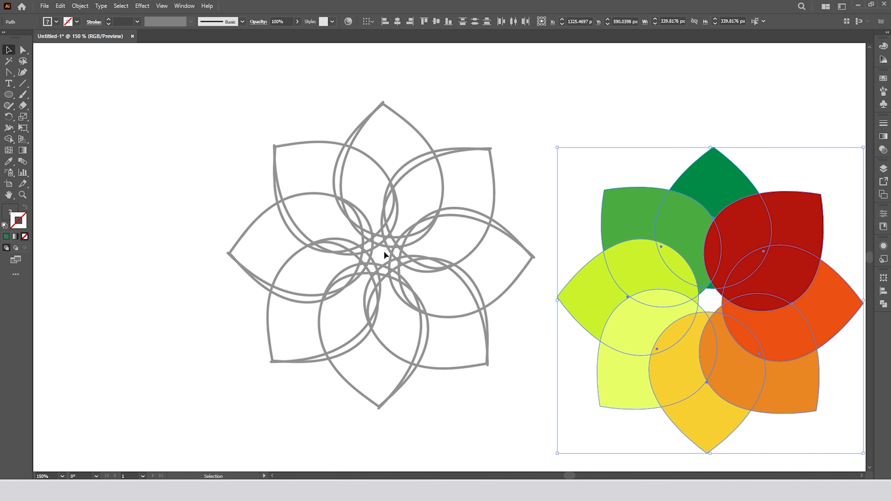
{"action": "left_click", "coordinate": [454, 369]}
{"action": "key", "text": "Delete"}
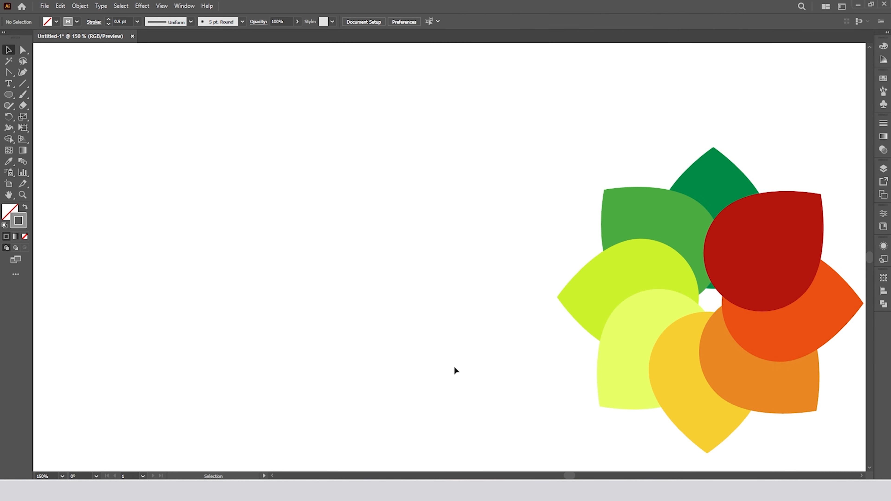
Group all eight coloured petals of the flower
{"action": "key", "text": "ctrl+minus"}
{"action": "key", "text": "ctrl+minus"}
{"action": "key", "text": "ctrl+minus"}
{"action": "left_click_drag", "start_coordinate": [429, 270], "coordinate": [582, 435]}
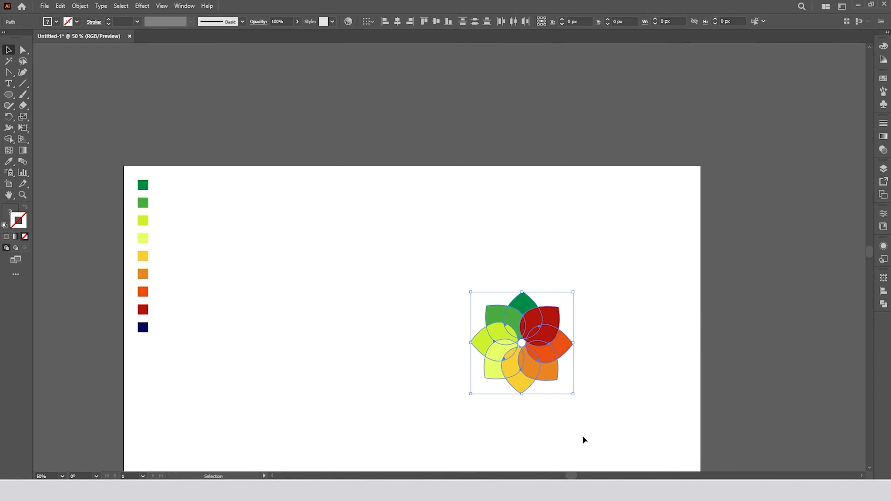
{"action": "right_click", "coordinate": [583, 436]}
{"action": "left_click", "coordinate": [608, 284]}
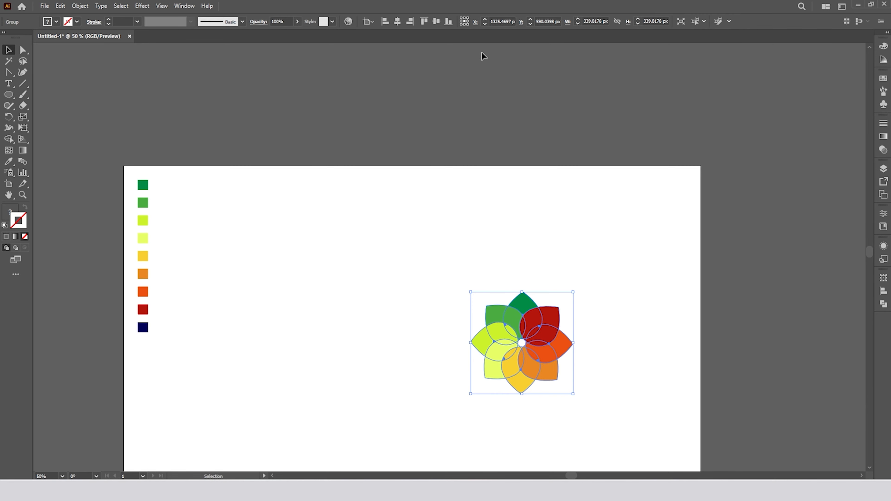
Centre the grouped flower horizontally and vertically on the artboard
{"action": "left_click", "coordinate": [400, 23]}
{"action": "left_click", "coordinate": [437, 21]}
{"action": "left_click", "coordinate": [557, 306]}
Ungroup the centred flower so its petals can be edited individually
{"action": "scroll", "coordinate": [409, 367], "scroll_direction": "up", "scroll_amount": 1}
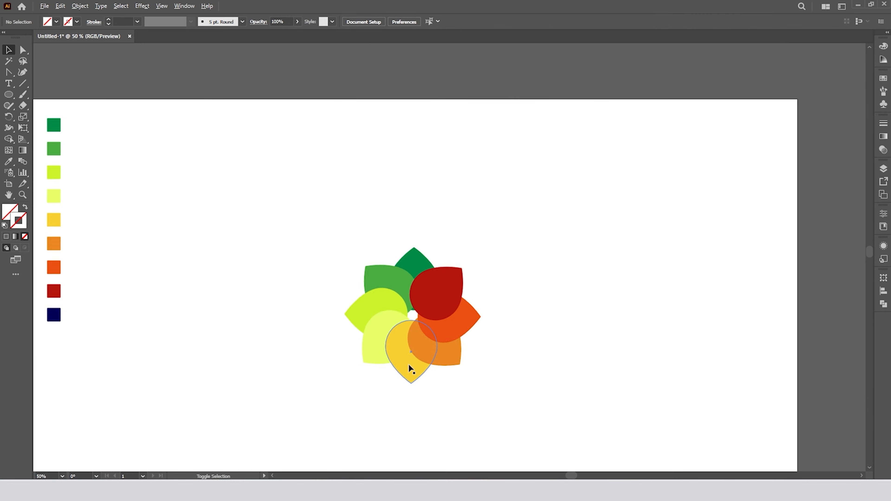
{"action": "scroll", "coordinate": [409, 365], "scroll_direction": "up", "scroll_amount": 2}
{"action": "left_click", "coordinate": [428, 317]}
{"action": "right_click", "coordinate": [428, 317]}
{"action": "left_click", "coordinate": [455, 217]}
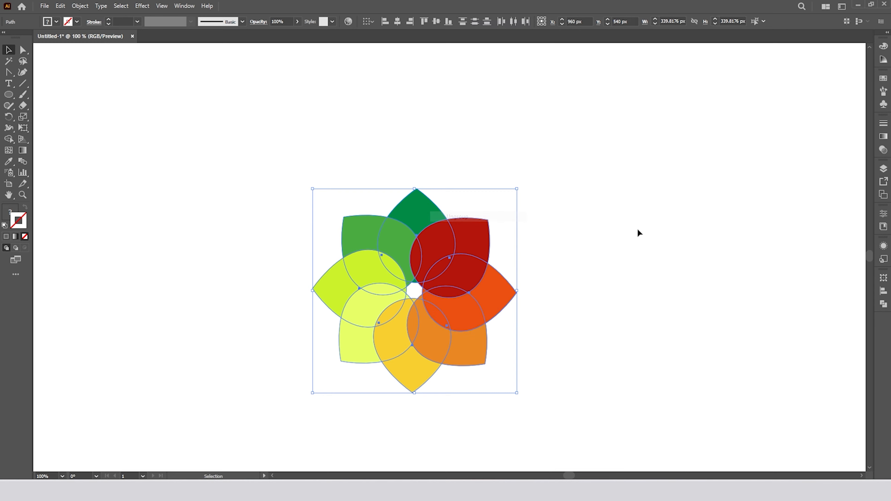
{"action": "left_click", "coordinate": [640, 233]}
Offset the path of the top dark green petal by 15 px with miter joins
{"action": "left_click", "coordinate": [416, 215]}
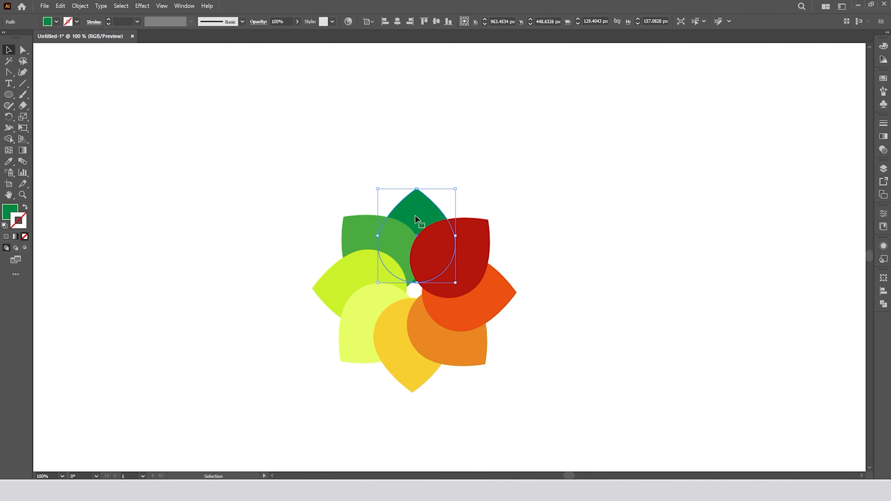
{"action": "left_click", "coordinate": [85, 7]}
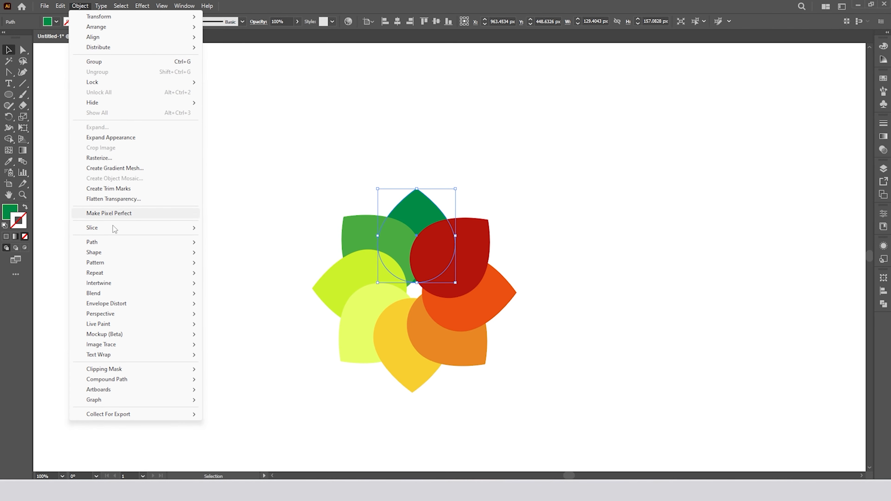
{"action": "mouse_move", "coordinate": [110, 243]}
{"action": "left_click", "coordinate": [233, 277]}
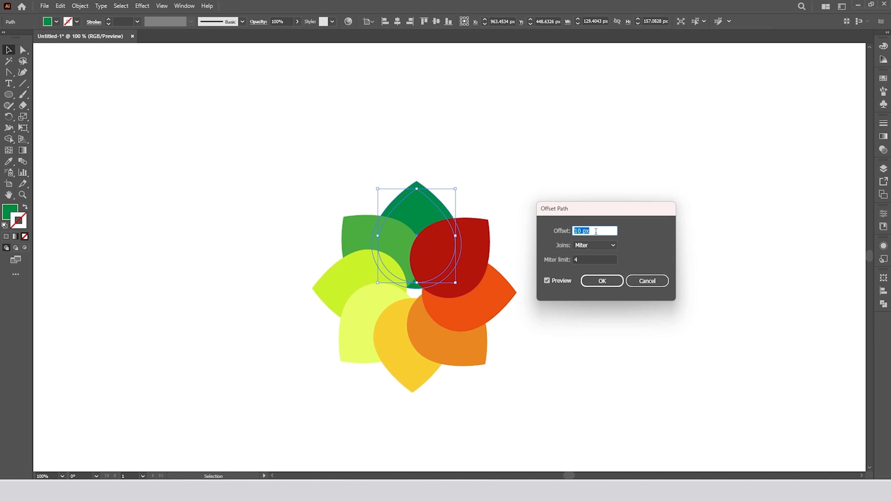
{"action": "key", "text": "Up"}
{"action": "key", "text": "Up"}
{"action": "key", "text": "Up"}
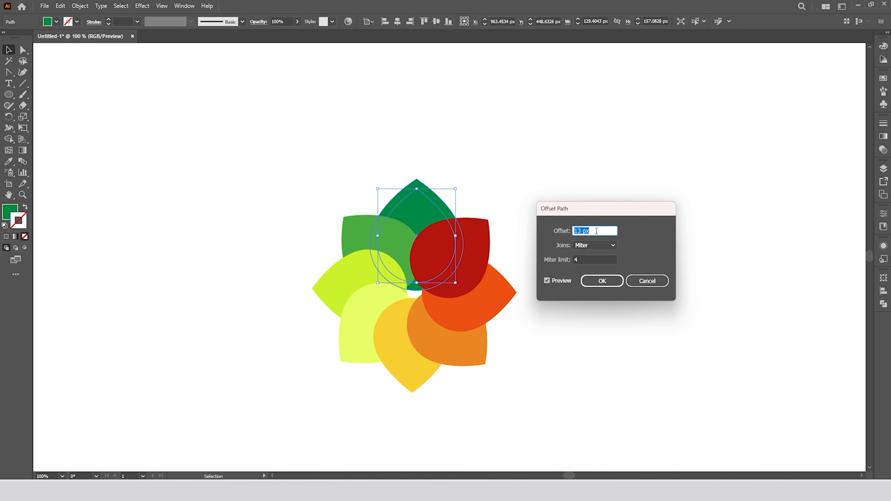
{"action": "key", "text": "Up"}
{"action": "key", "text": "Up"}
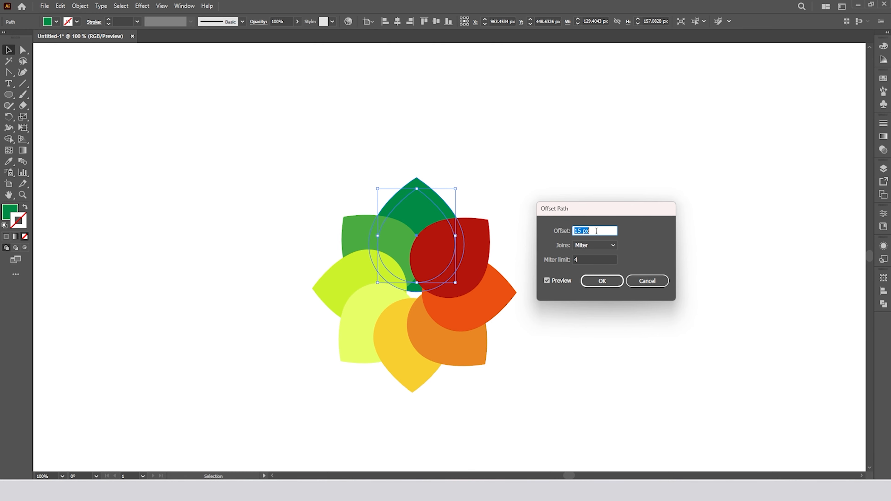
{"action": "left_click", "coordinate": [603, 281]}
Try to cut the dark red petal with the enlarged dark green petal using Minus Back, and undo the cut
{"action": "left_click", "coordinate": [481, 253], "text": "shift"}
{"action": "left_click", "coordinate": [884, 304]}
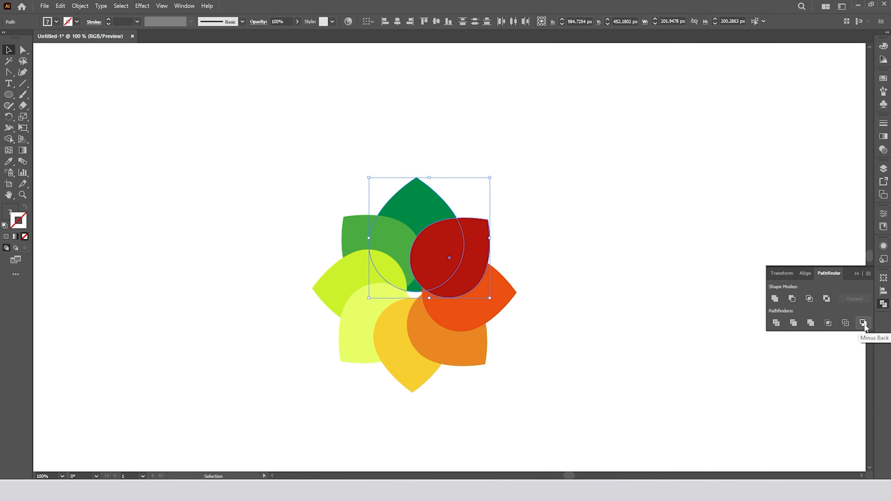
{"action": "left_click", "coordinate": [863, 323]}
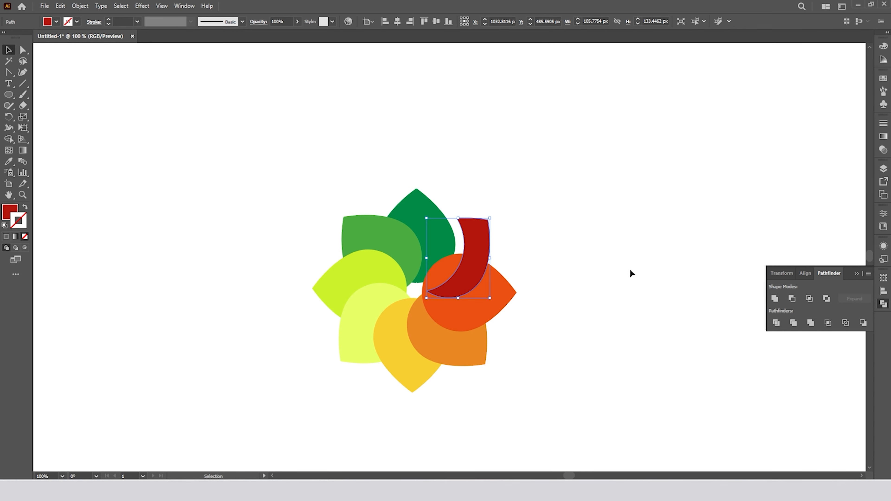
{"action": "left_click", "coordinate": [611, 280]}
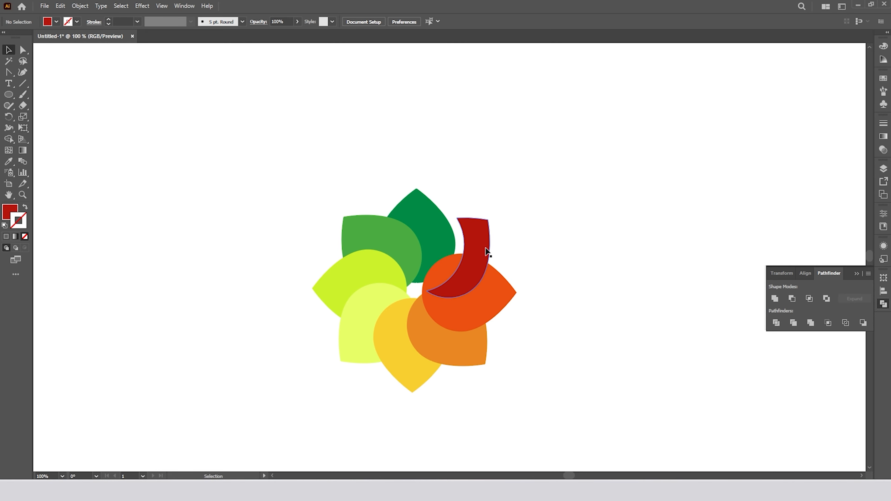
{"action": "key", "text": "ctrl+z"}
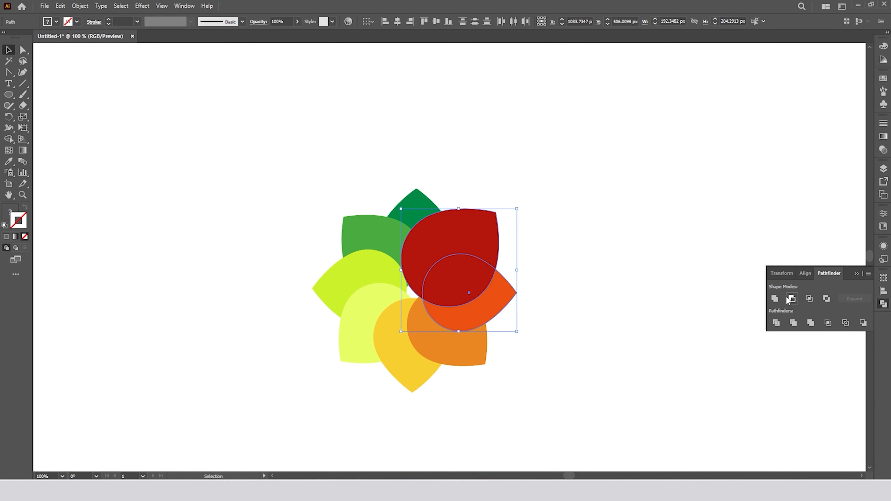
Subtract the enlarged dark red petal from the red-orange petal with Minus Front
{"action": "left_click", "coordinate": [653, 299]}
{"action": "left_click", "coordinate": [496, 313]}
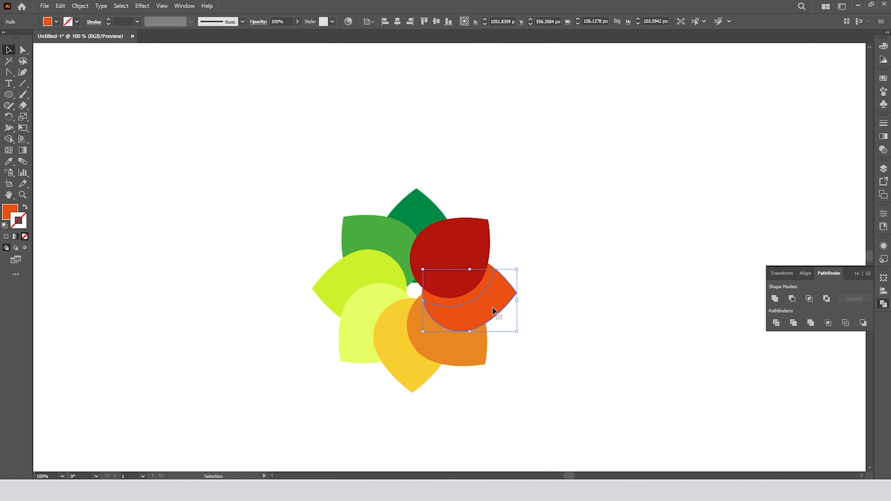
Offset the path of the full red-orange petal by 15 px with miter joins
{"action": "left_click", "coordinate": [488, 285]}
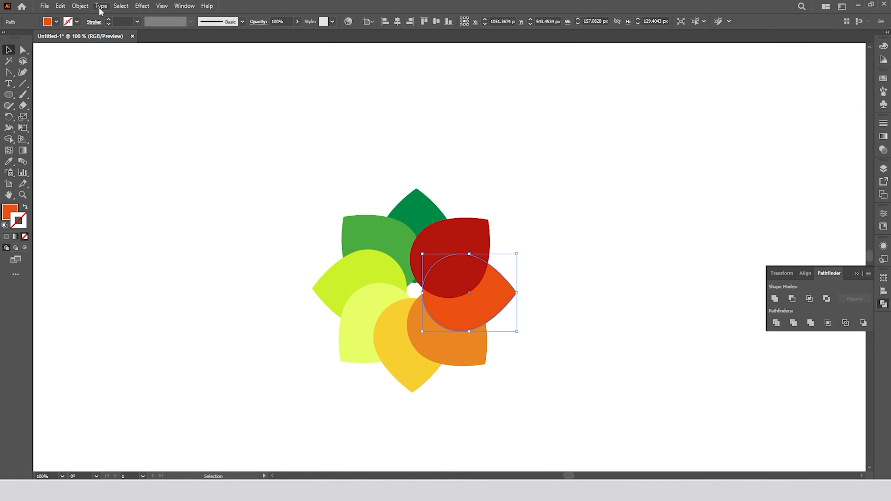
{"action": "left_click", "coordinate": [80, 6]}
{"action": "mouse_move", "coordinate": [119, 243]}
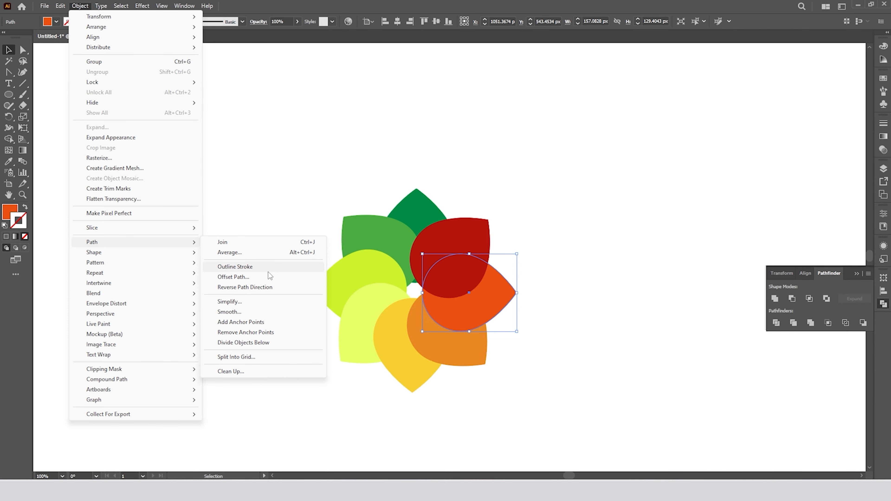
{"action": "left_click", "coordinate": [251, 277]}
{"action": "type", "text": "15"}
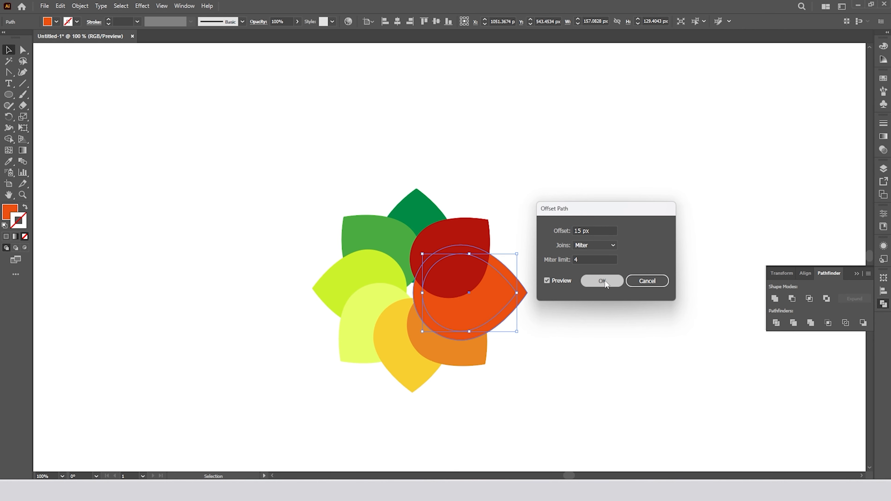
{"action": "key", "text": "Return"}
Subtract the enlarged red-orange petal from the lower-right orange petal with Minus Front
{"action": "left_click", "coordinate": [482, 354]}
{"action": "key", "text": "a"}
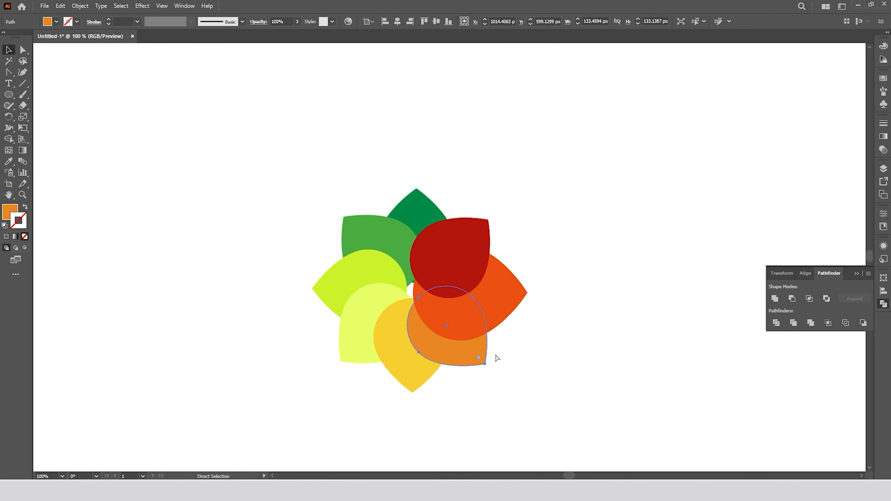
{"action": "key", "text": "v"}
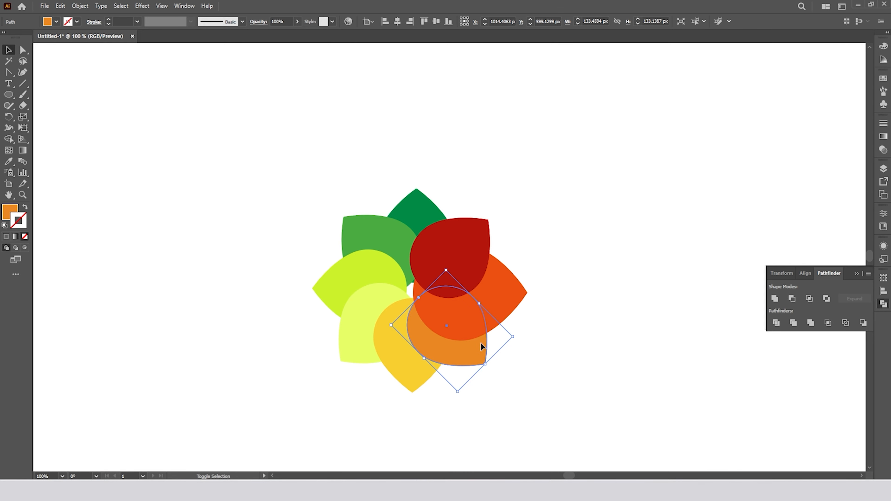
{"action": "left_click", "coordinate": [491, 330], "text": "shift"}
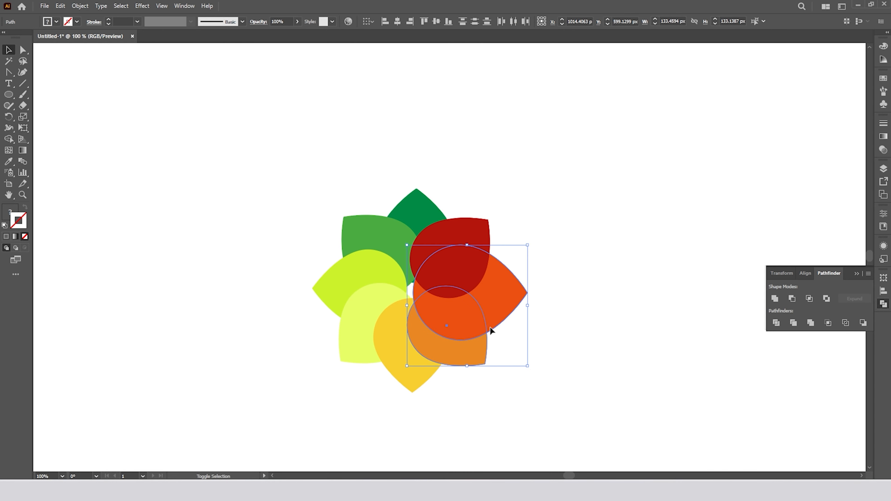
{"action": "left_click", "coordinate": [792, 300]}
{"action": "left_click", "coordinate": [645, 353]}
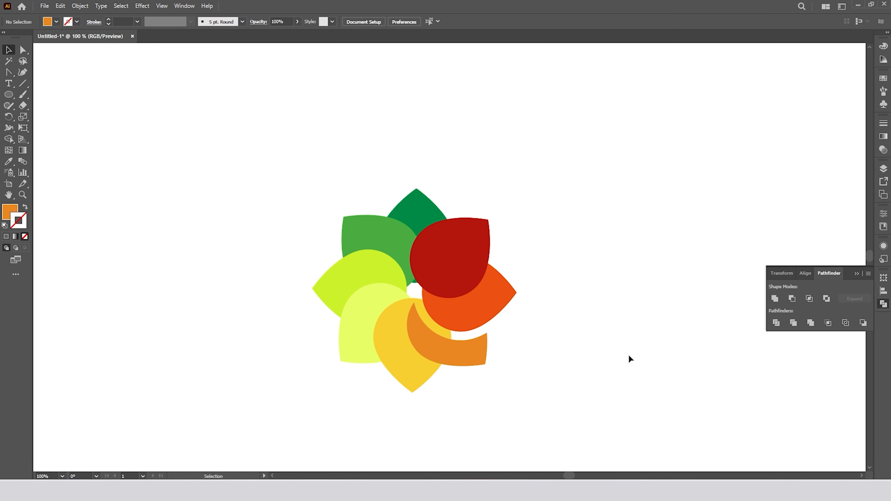
Offset the cut orange petal's path by 15 px and subtract the enlarged copy from the yellow petal with Minus Front
{"action": "left_click", "coordinate": [432, 342]}
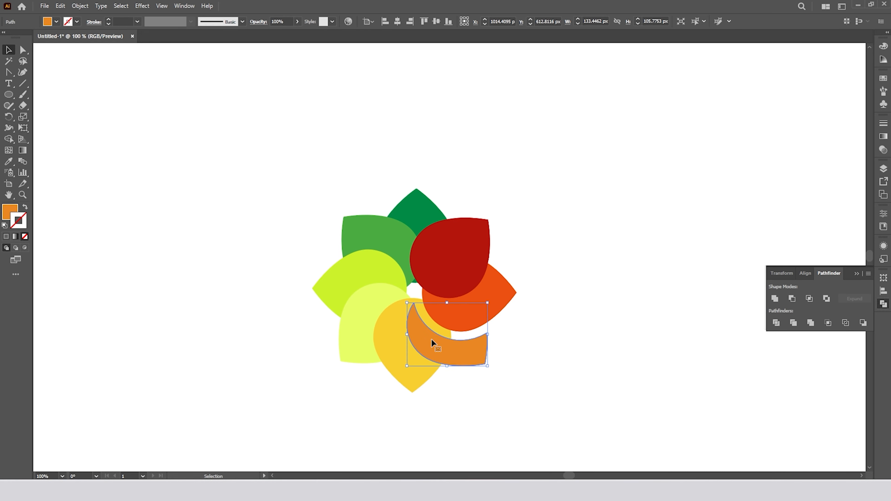
{"action": "left_click", "coordinate": [80, 5]}
{"action": "mouse_move", "coordinate": [191, 237]}
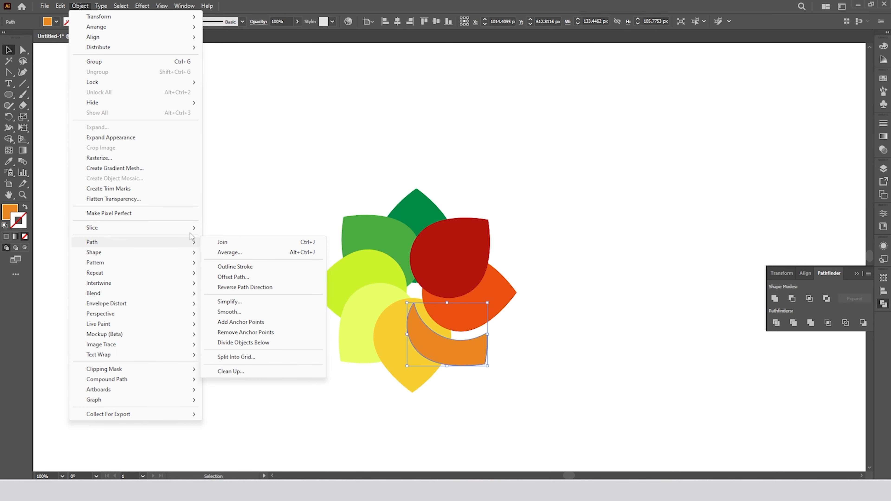
{"action": "left_click", "coordinate": [233, 277]}
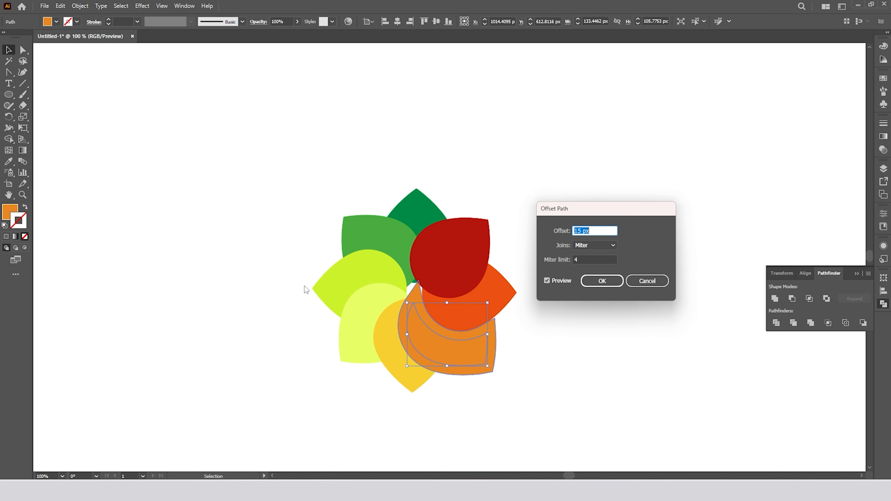
{"action": "left_click", "coordinate": [609, 281]}
{"action": "left_click", "coordinate": [391, 361], "text": "shift"}
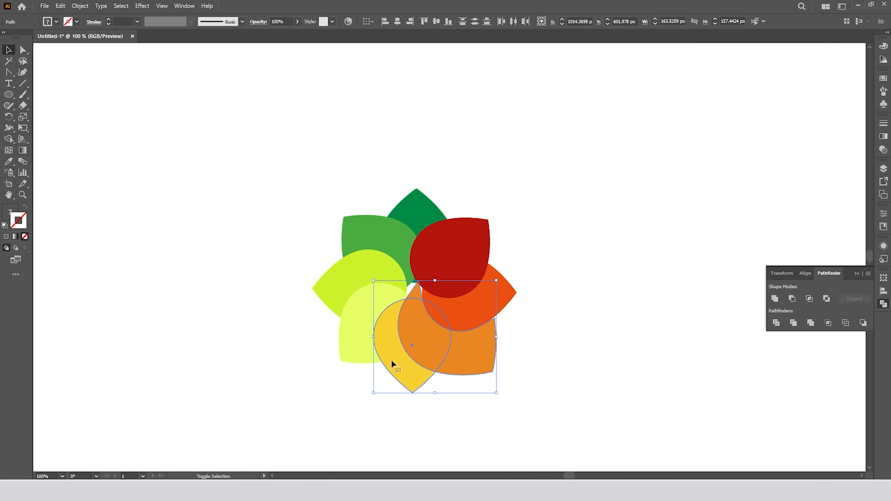
{"action": "left_click", "coordinate": [792, 299]}
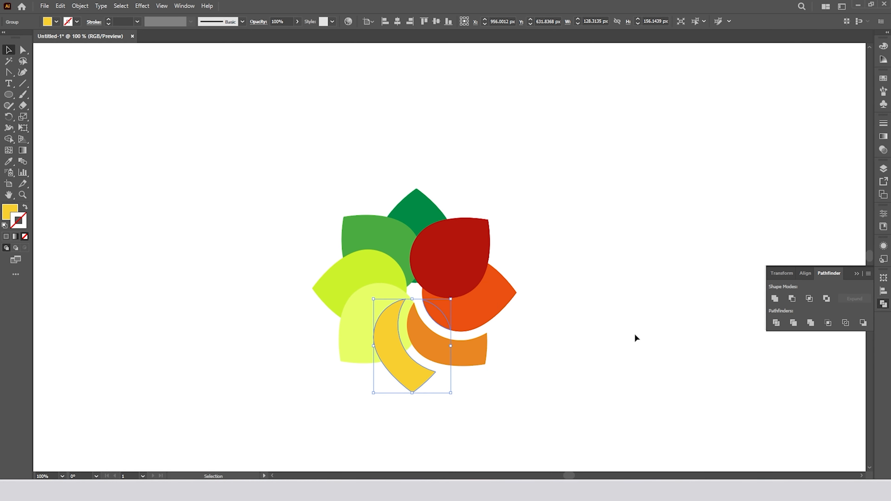
{"action": "left_click", "coordinate": [626, 335]}
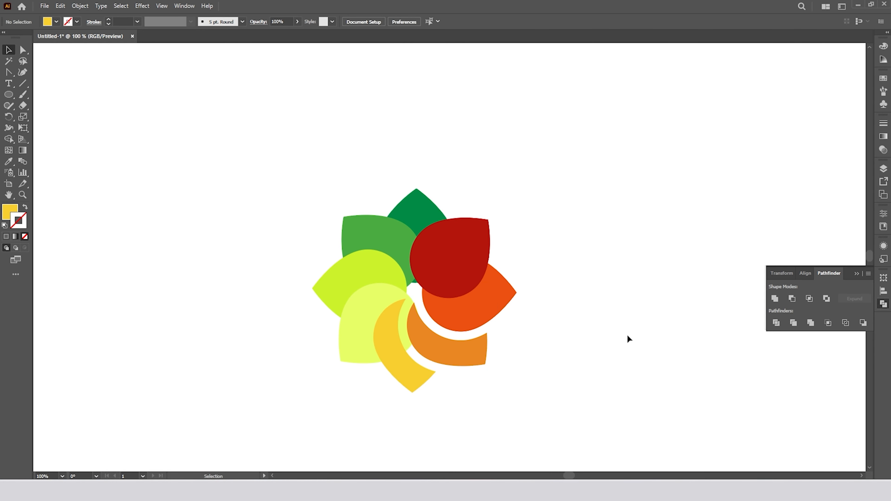
Delete the full dark red and red-orange petals lying over their cut versions
{"action": "left_click", "coordinate": [450, 248]}
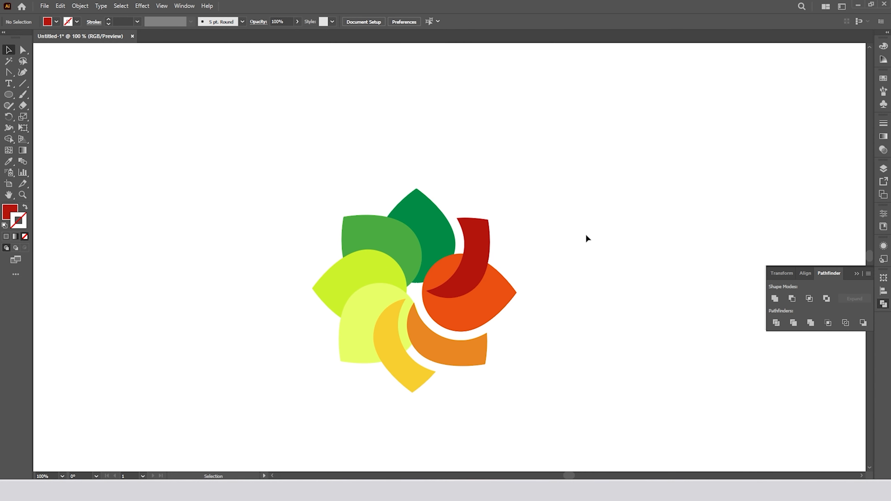
{"action": "left_click", "coordinate": [438, 271]}
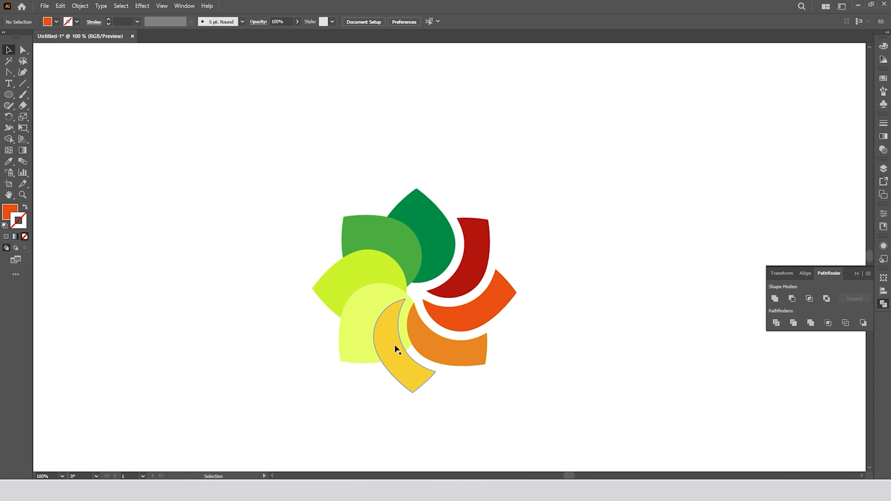
Offset the yellow petal's path by 15 px and subtract the enlarged copy from the pale lime petal with Minus Front
{"action": "left_click", "coordinate": [392, 349]}
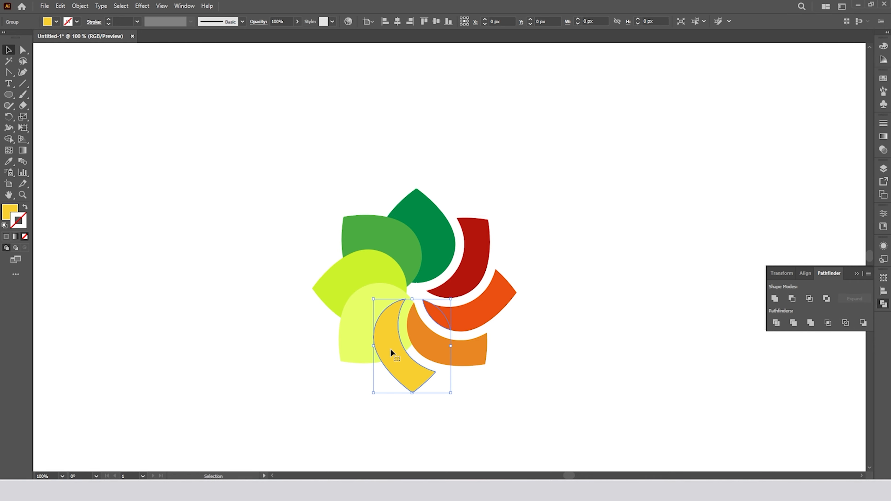
{"action": "left_click", "coordinate": [80, 5]}
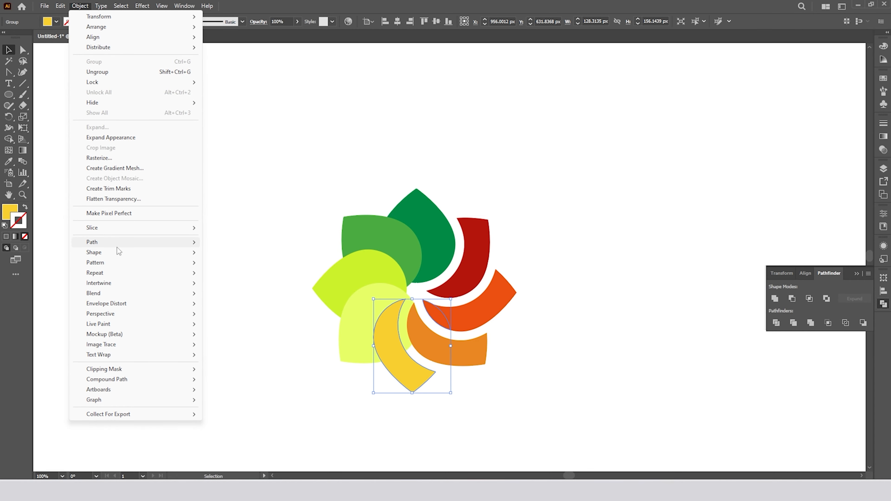
{"action": "mouse_move", "coordinate": [118, 243]}
{"action": "left_click", "coordinate": [233, 279]}
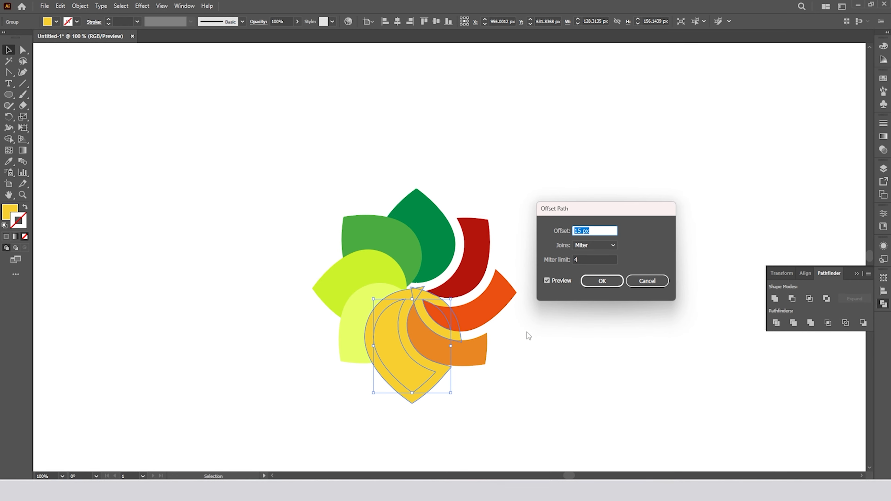
{"action": "left_click", "coordinate": [590, 281]}
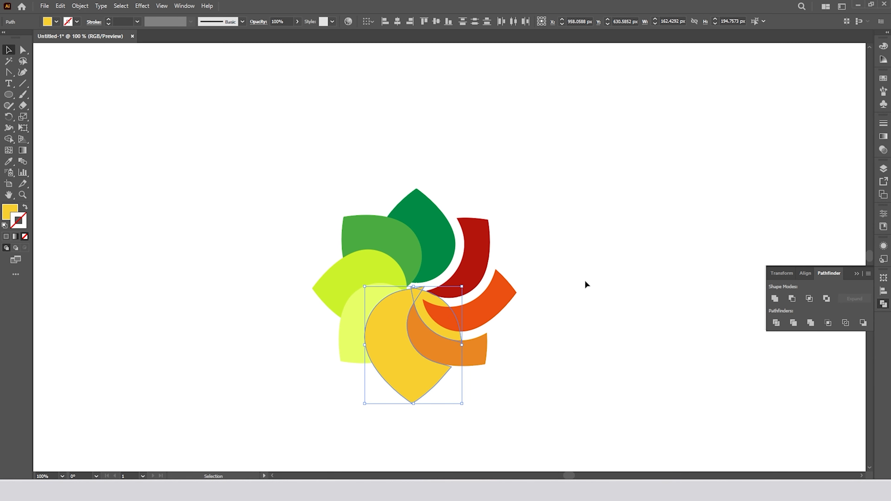
{"action": "left_click", "coordinate": [352, 317], "text": "shift"}
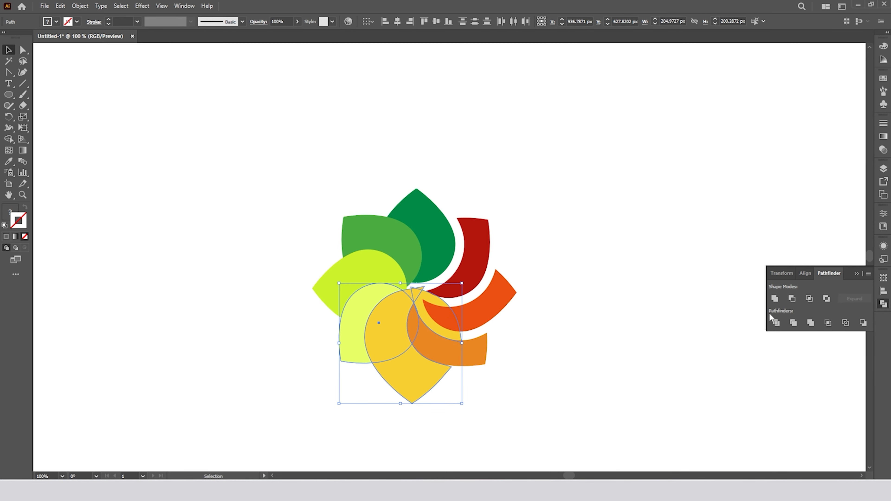
{"action": "left_click", "coordinate": [792, 298]}
Offset the pale lime petal's path by 15 px and subtract the enlarged copy from the bright lime petal with Minus Front
{"action": "left_click", "coordinate": [80, 5]}
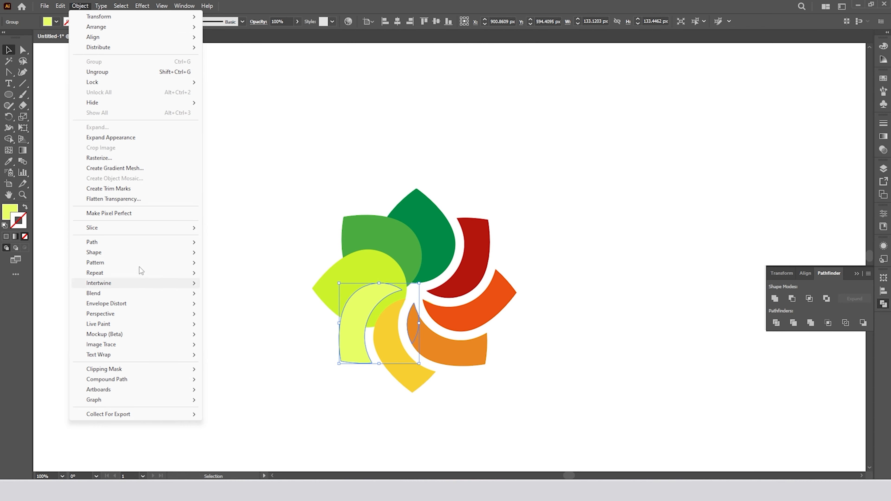
{"action": "mouse_move", "coordinate": [105, 246]}
{"action": "left_click", "coordinate": [232, 278]}
{"action": "left_click", "coordinate": [601, 281]}
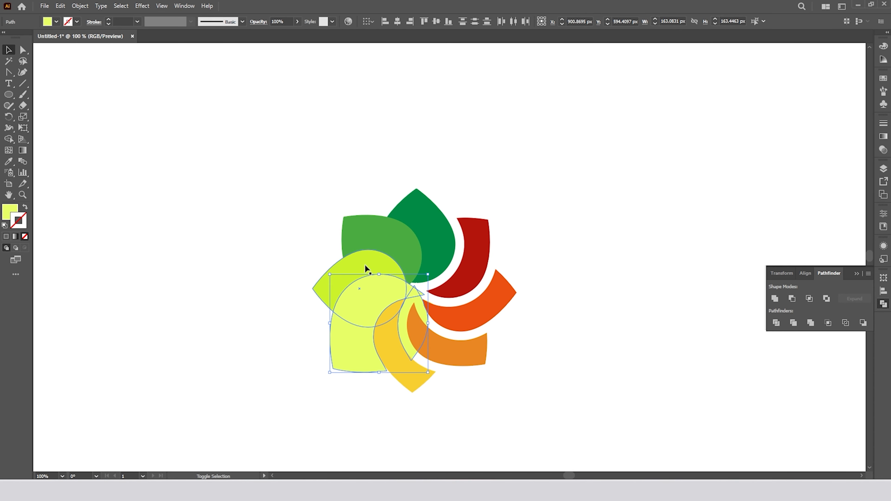
{"action": "left_click", "coordinate": [365, 264], "text": "shift"}
{"action": "left_click", "coordinate": [792, 298]}
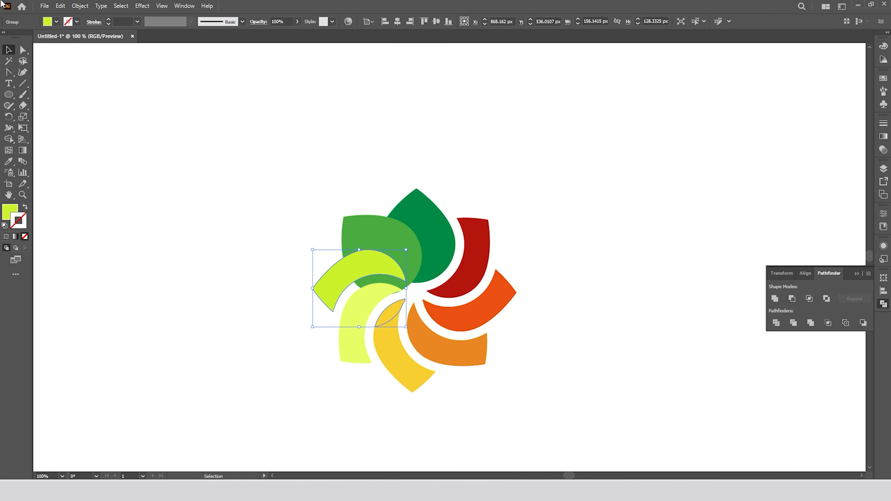
Offset the bright lime petal's path by 15 px and subtract the enlarged copy from the medium green petal with Minus Front
{"action": "left_click", "coordinate": [80, 5]}
{"action": "mouse_move", "coordinate": [115, 247]}
{"action": "left_click", "coordinate": [232, 279]}
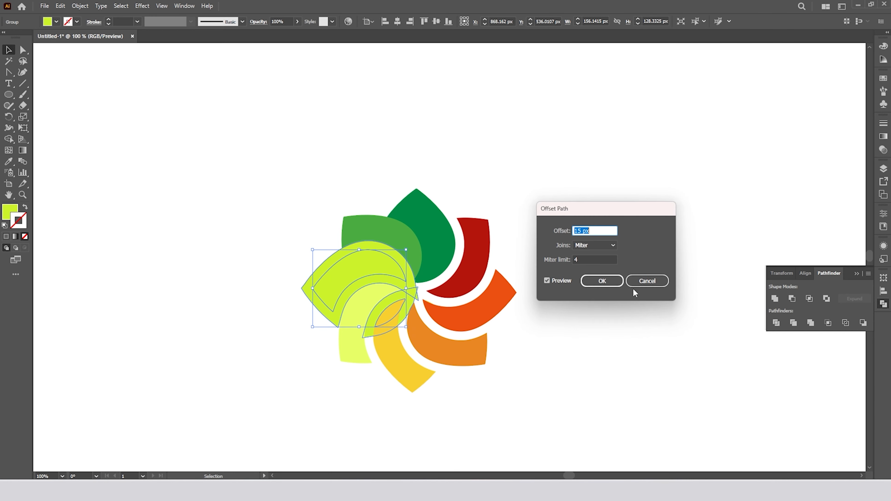
{"action": "left_click", "coordinate": [602, 281]}
{"action": "left_click", "coordinate": [372, 230], "text": "shift"}
{"action": "left_click", "coordinate": [792, 299]}
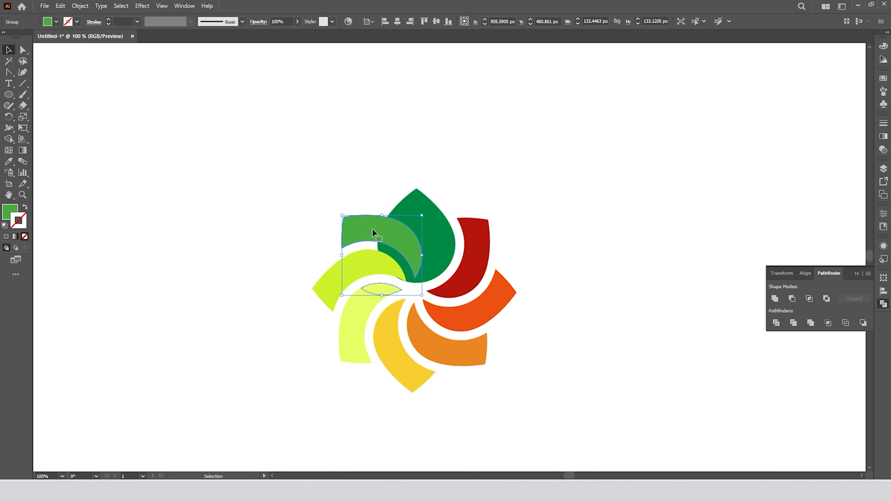
Offset the medium green petal's path by 15 px and subtract the enlarged copy from the dark green petal with Minus Front
{"action": "left_click", "coordinate": [80, 6]}
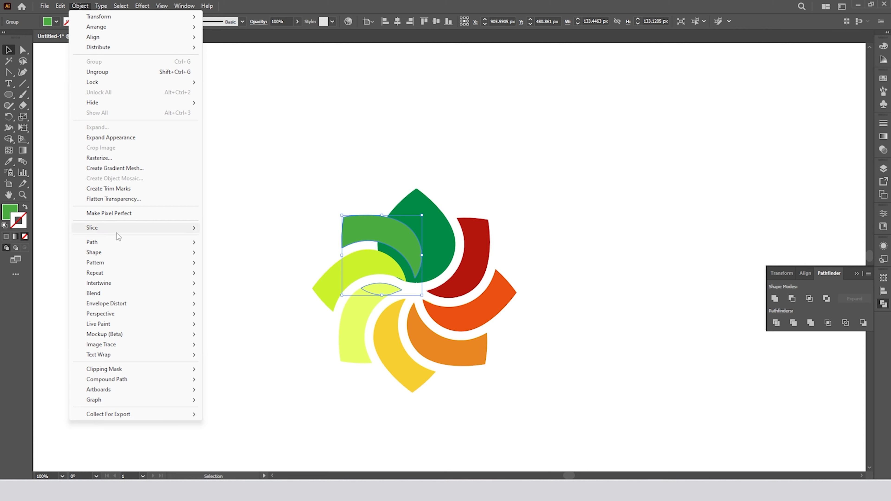
{"action": "mouse_move", "coordinate": [116, 243]}
{"action": "left_click", "coordinate": [235, 277]}
{"action": "left_click", "coordinate": [602, 281]}
{"action": "left_click", "coordinate": [447, 224], "text": "shift"}
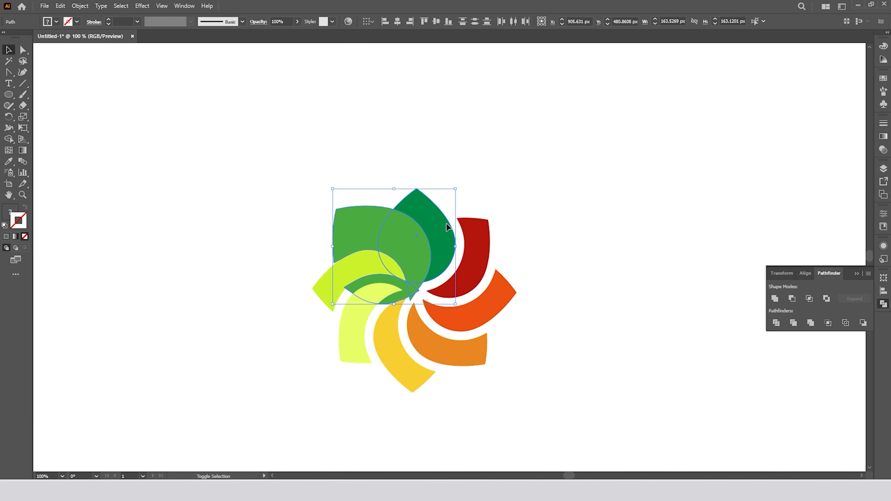
{"action": "left_click", "coordinate": [790, 300]}
{"action": "left_click", "coordinate": [500, 317]}
Directly select the leftover dark green sliver over the bright lime petal and delete it
{"action": "double_click", "coordinate": [391, 268]}
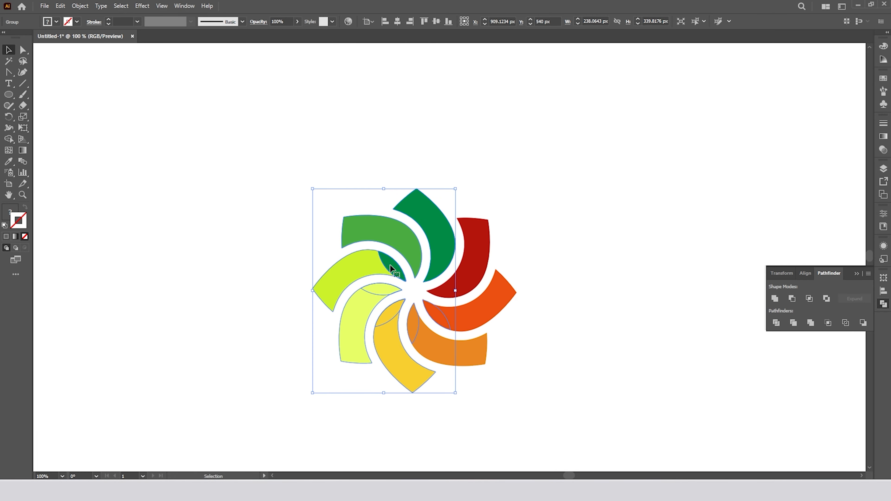
{"action": "left_click", "coordinate": [390, 270]}
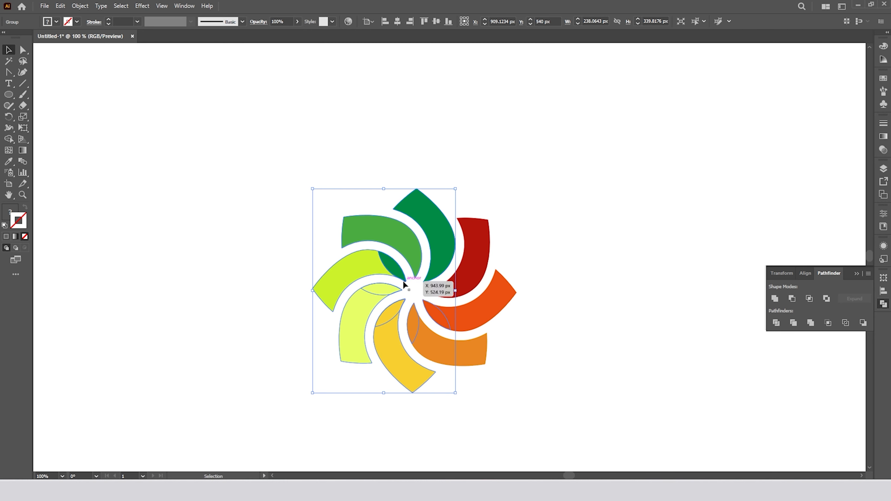
{"action": "left_click", "coordinate": [22, 50]}
{"action": "left_click", "coordinate": [193, 277]}
{"action": "left_click", "coordinate": [394, 270]}
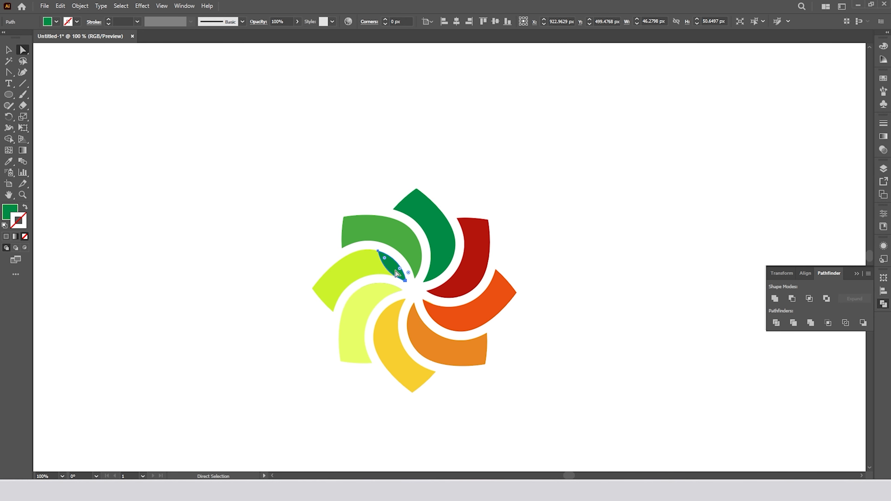
{"action": "key", "text": "Delete"}
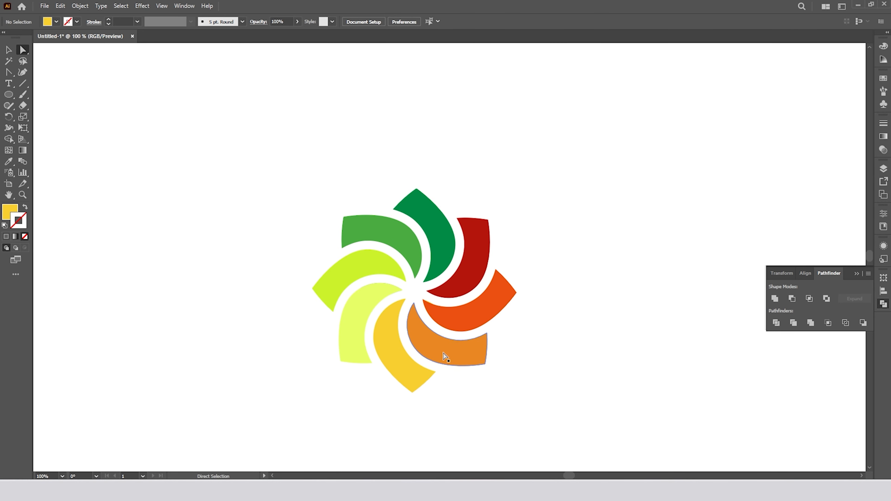
Directly select all eight cut petals and move them together to the right, away from the leftover slivers
{"action": "left_click", "coordinate": [441, 359]}
{"action": "left_click", "coordinate": [472, 318], "text": "shift"}
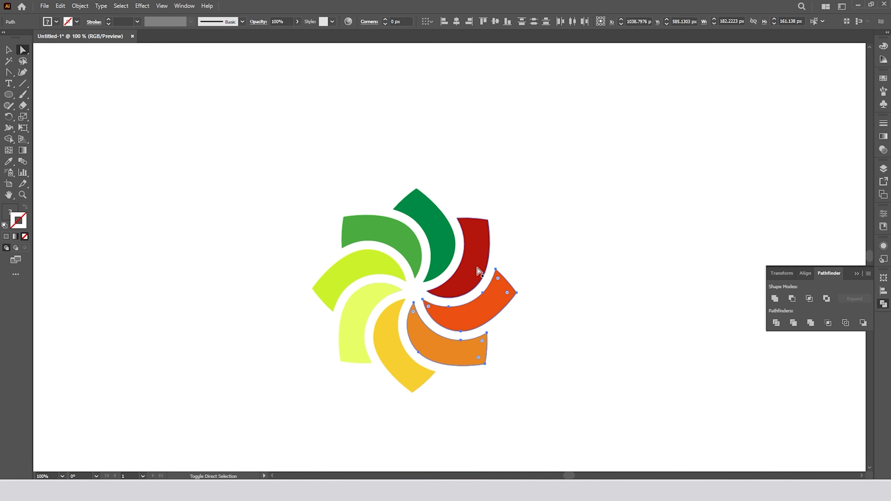
{"action": "left_click", "coordinate": [438, 230], "text": "shift"}
{"action": "left_click", "coordinate": [399, 232], "text": "shift"}
{"action": "left_click", "coordinate": [377, 265], "text": "shift"}
{"action": "left_click", "coordinate": [356, 303], "text": "shift"}
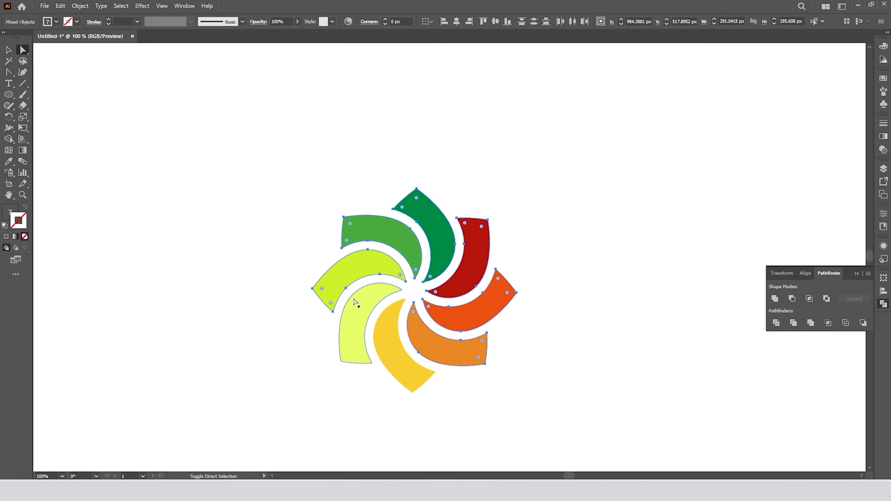
{"action": "left_click", "coordinate": [391, 355], "text": "shift"}
{"action": "left_click_drag", "start_coordinate": [394, 365], "coordinate": [644, 370]}
Select the remaining slivers left at the flower's original position and delete them
{"action": "left_click_drag", "start_coordinate": [298, 244], "coordinate": [497, 373]}
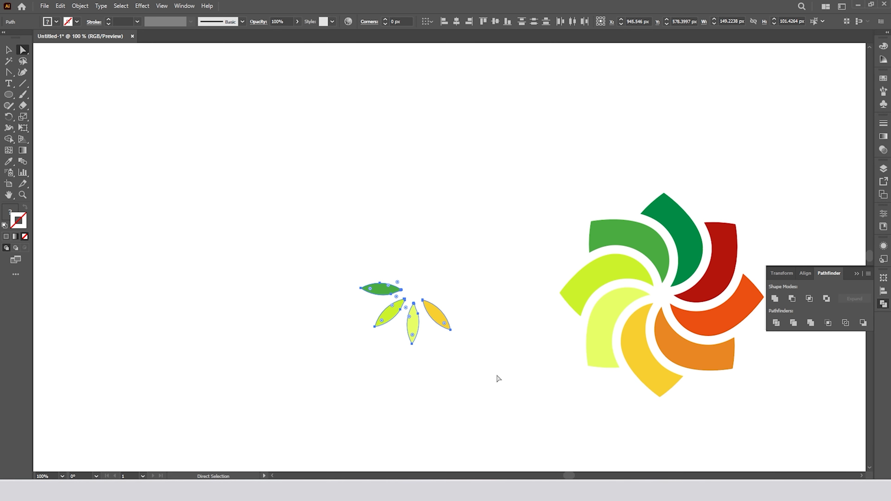
{"action": "key", "text": "backslash"}
{"action": "key", "text": "Delete"}
{"action": "left_click", "coordinate": [6, 52]}
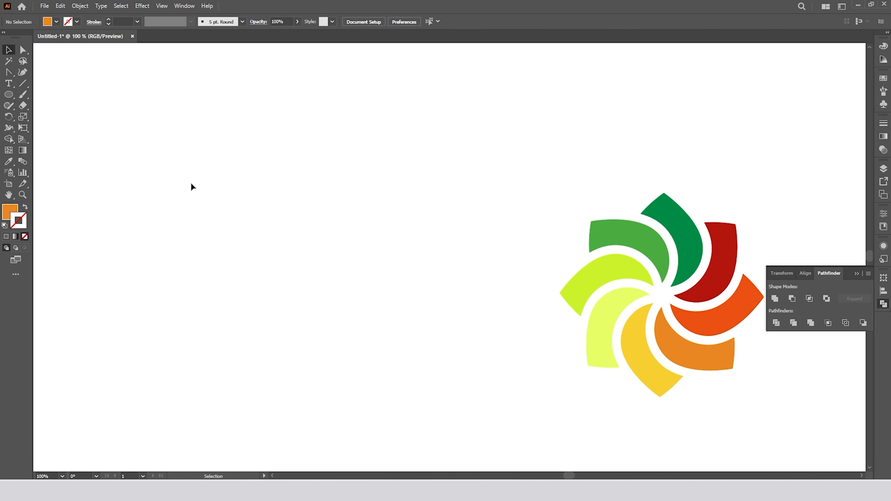
Select all eight petals of the flower and group them
{"action": "key", "text": "ctrl+minus"}
{"action": "left_click_drag", "start_coordinate": [369, 204], "coordinate": [544, 360]}
{"action": "right_click", "coordinate": [543, 359]}
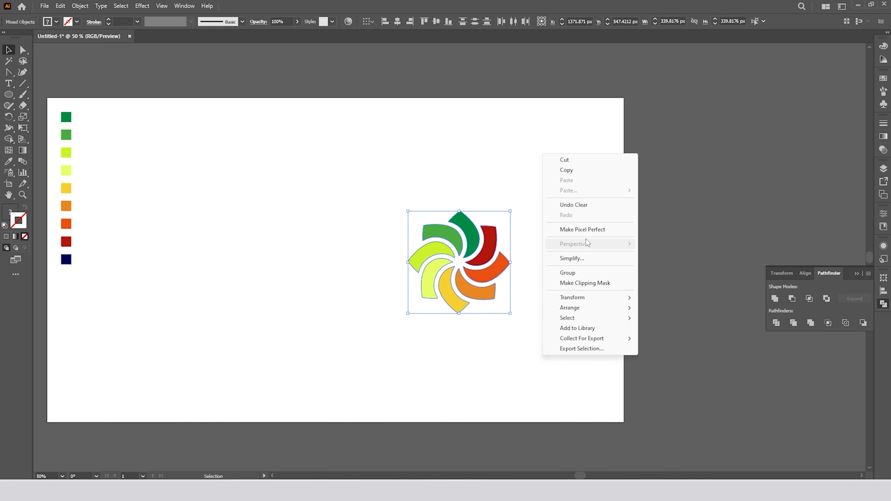
{"action": "left_click", "coordinate": [568, 275]}
Centre the flower group horizontally and vertically on the artboard
{"action": "left_click", "coordinate": [399, 22]}
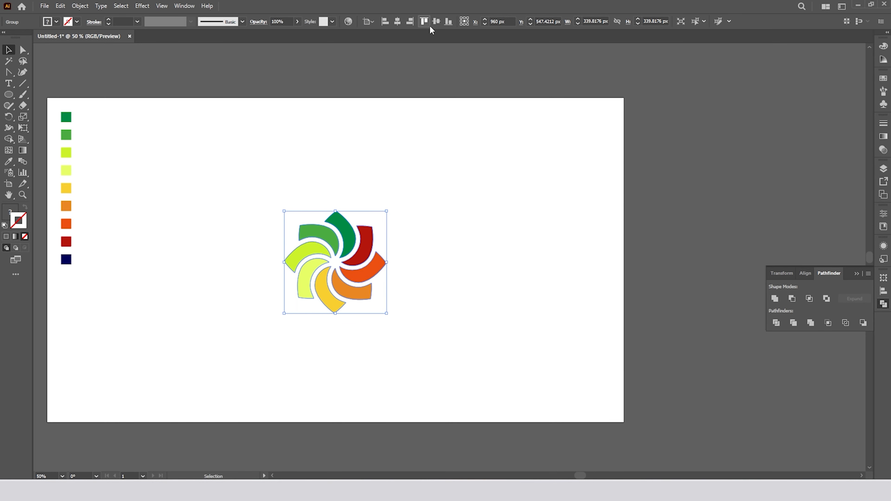
{"action": "left_click", "coordinate": [436, 22]}
{"action": "left_click", "coordinate": [597, 255]}
{"action": "scroll", "coordinate": [598, 255], "scroll_direction": "down", "scroll_amount": 2}
{"action": "key", "text": "ctrl+plus"}
{"action": "key", "text": "ctrl+plus"}
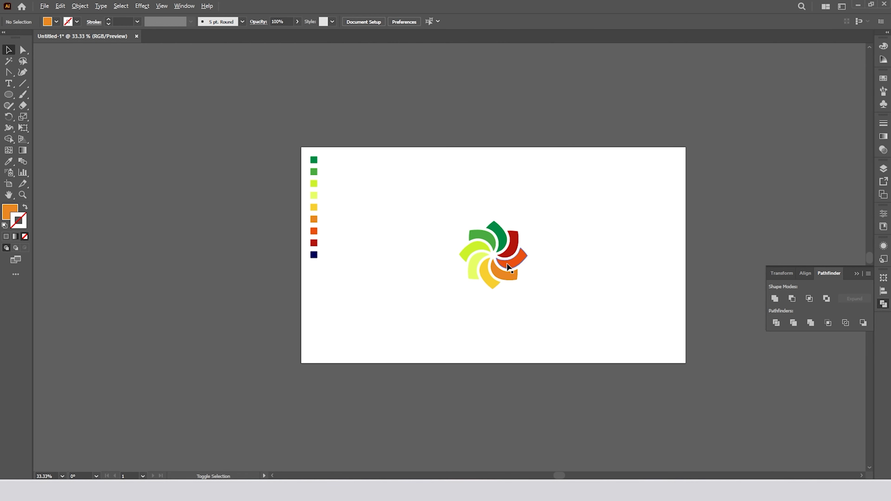
{"action": "left_click_drag", "start_coordinate": [357, 134], "coordinate": [587, 369]}
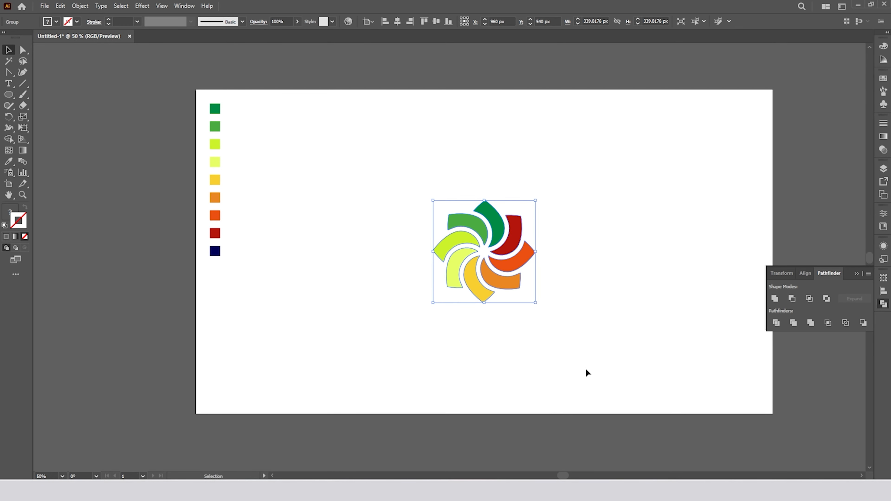
{"action": "scroll", "coordinate": [537, 265], "scroll_direction": "up", "scroll_amount": 1}
{"action": "left_click", "coordinate": [613, 274]}
{"action": "scroll", "coordinate": [211, 285], "scroll_direction": "down", "scroll_amount": 1}
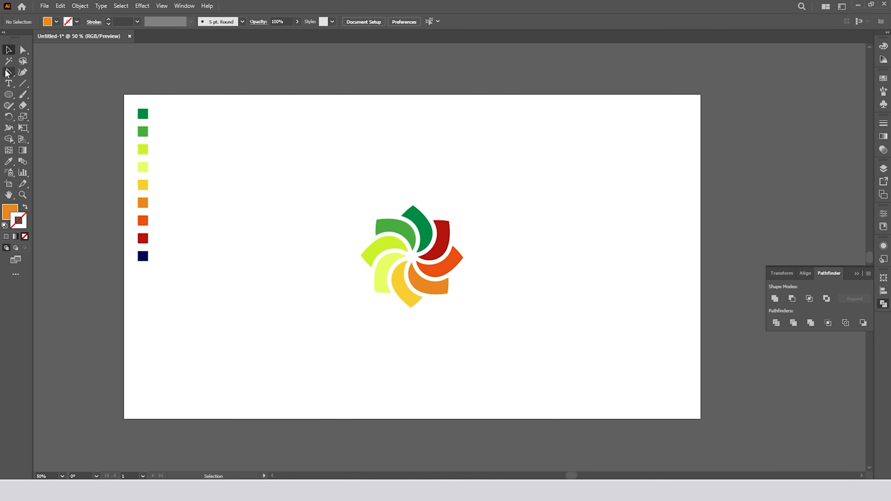
Create a rectangle 1920 px wide and 1080 px high
{"action": "left_click_drag", "start_coordinate": [9, 94], "coordinate": [67, 96]}
{"action": "left_click", "coordinate": [249, 214]}
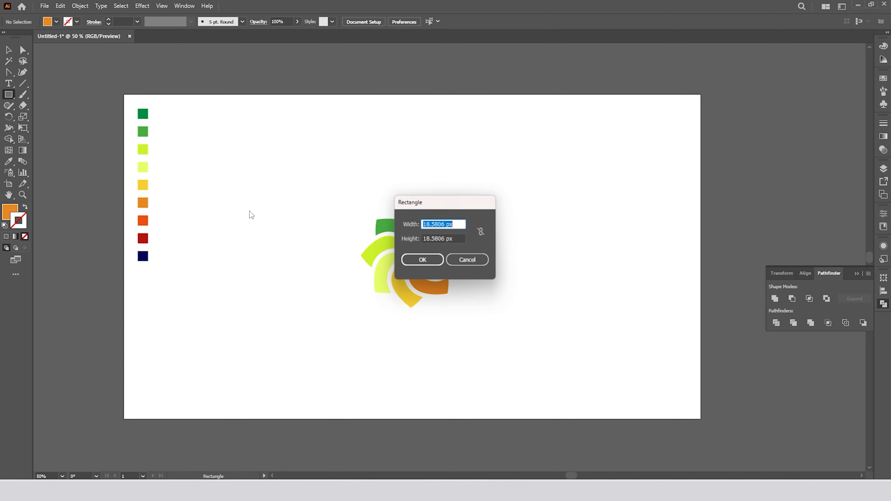
{"action": "type", "text": "19"}
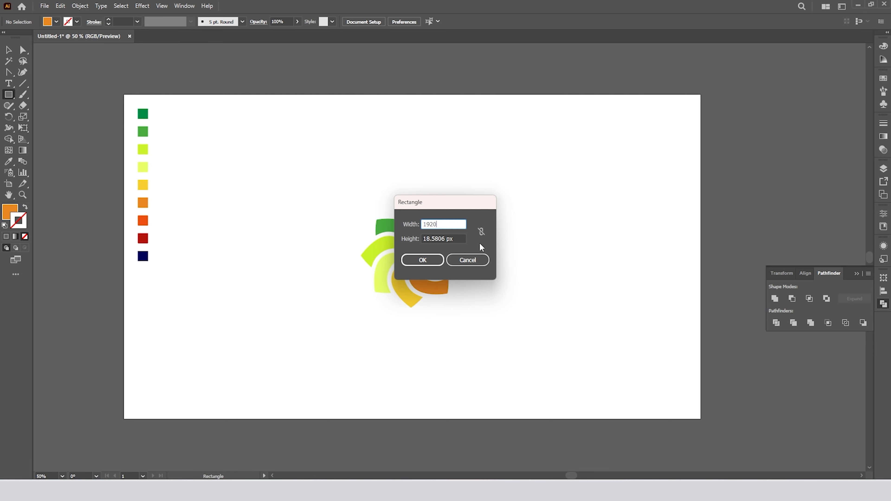
{"action": "type", "text": "20"}
{"action": "key", "text": "Tab"}
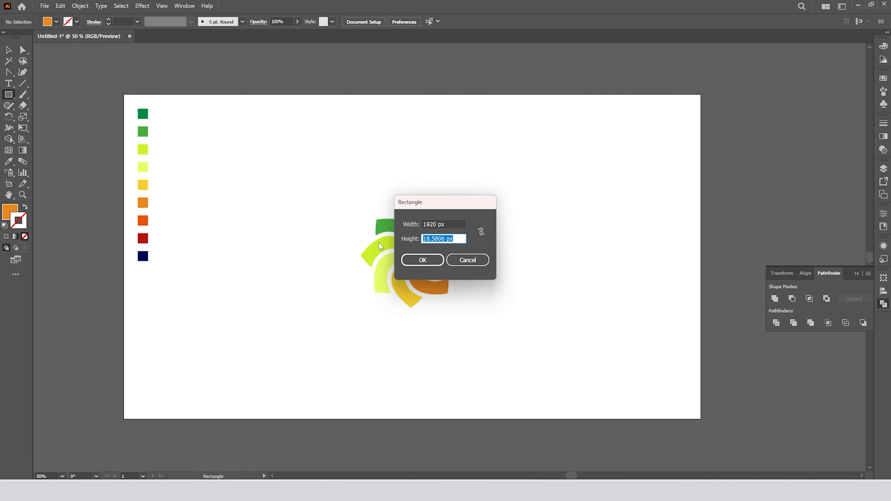
{"action": "type", "text": "1080"}
{"action": "left_click", "coordinate": [422, 260]}
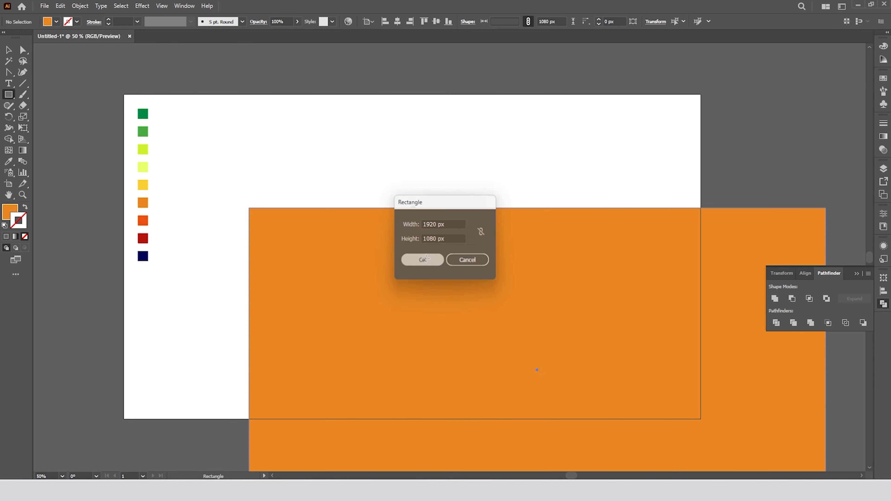
Fill the rectangle with the dark blue sampled from the last palette swatch and send it to the back
{"action": "left_click", "coordinate": [9, 161]}
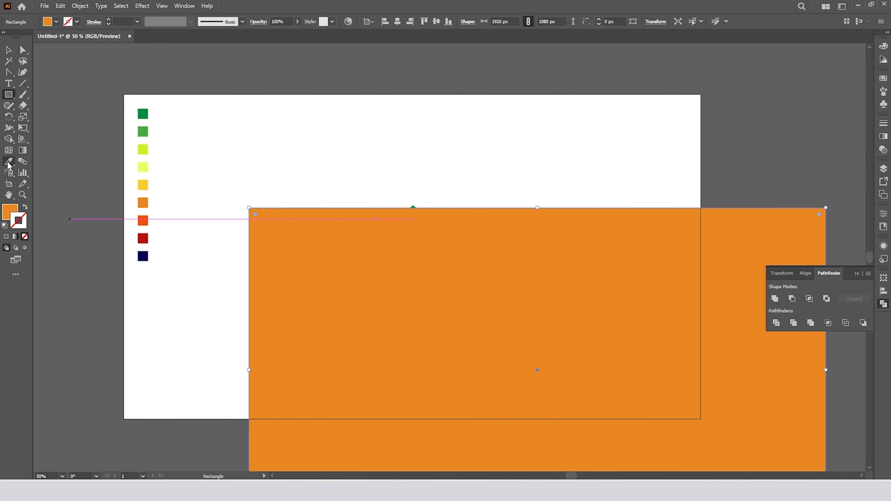
{"action": "left_click", "coordinate": [144, 256]}
{"action": "right_click", "coordinate": [361, 304]}
{"action": "mouse_move", "coordinate": [391, 258]}
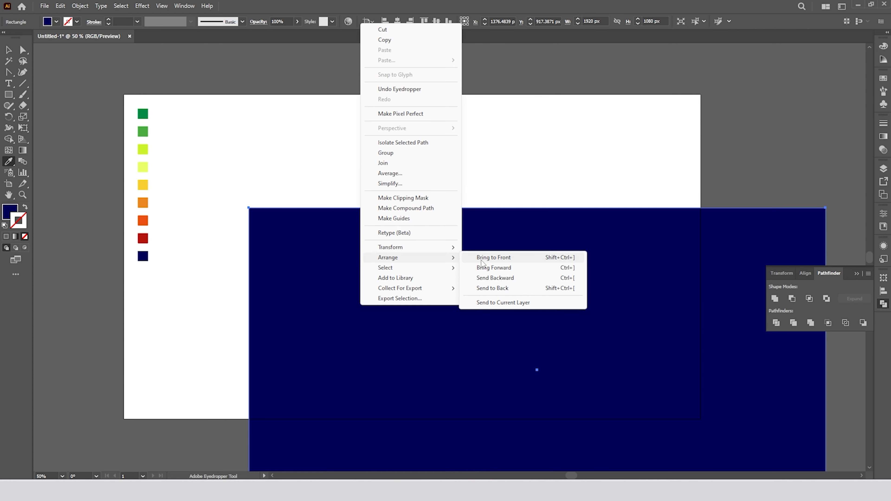
{"action": "left_click", "coordinate": [492, 288]}
Centre the dark blue rectangle horizontally and vertically on the artboard as the background
{"action": "left_click", "coordinate": [9, 49]}
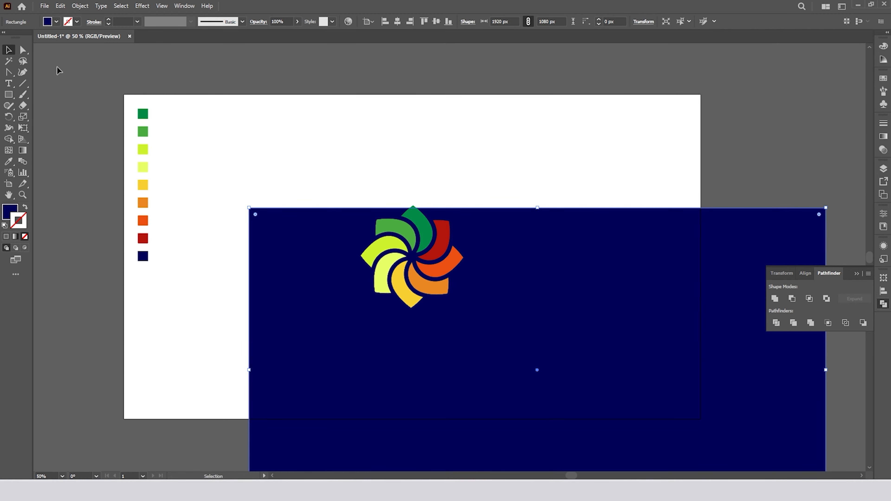
{"action": "left_click", "coordinate": [397, 21]}
{"action": "left_click", "coordinate": [436, 21]}
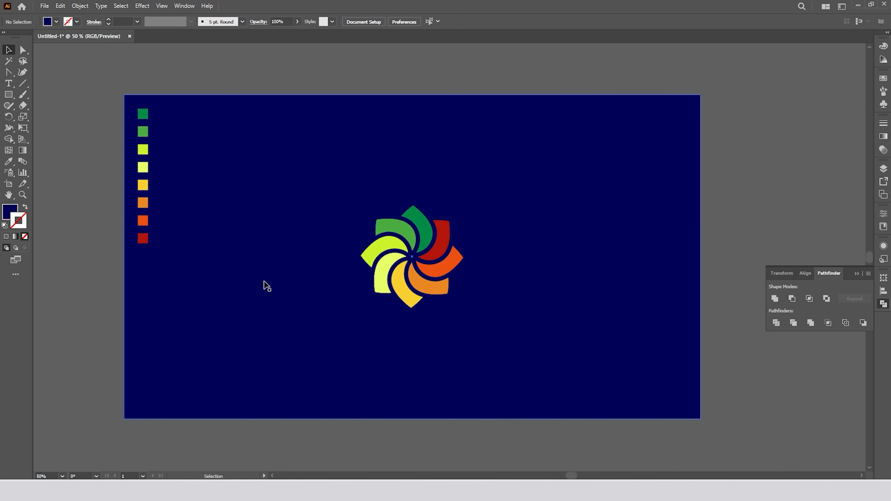
Examine the flower logo on the dark blue background, checking the petals and gaps up close and the overall composition
{"action": "left_click", "coordinate": [399, 259], "text": "shift"}
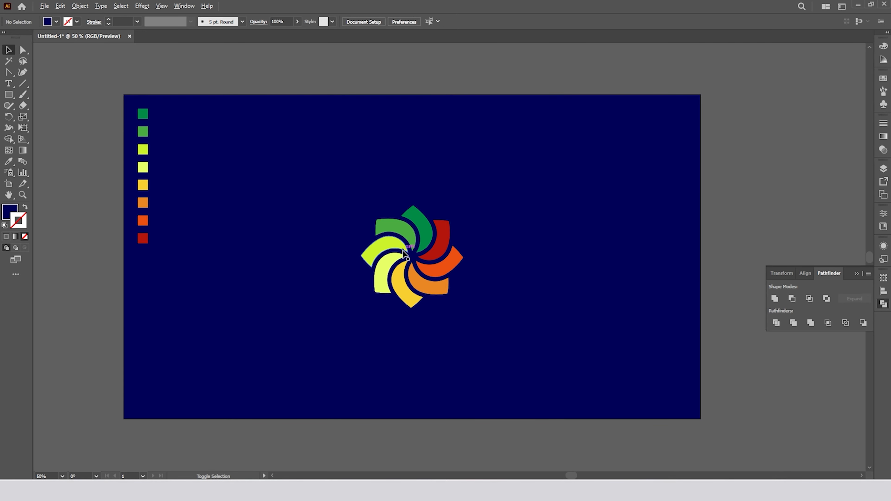
{"action": "scroll", "coordinate": [402, 251], "scroll_direction": "up", "scroll_amount": 1}
{"action": "scroll", "coordinate": [403, 250], "scroll_direction": "down", "scroll_amount": 1}
{"action": "scroll", "coordinate": [404, 254], "scroll_direction": "up", "scroll_amount": 3}
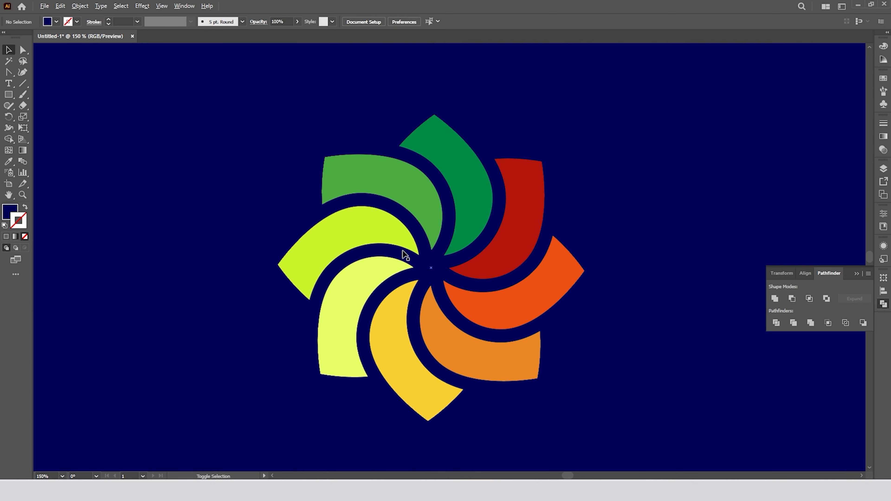
{"action": "scroll", "coordinate": [404, 253], "scroll_direction": "up", "scroll_amount": 1}
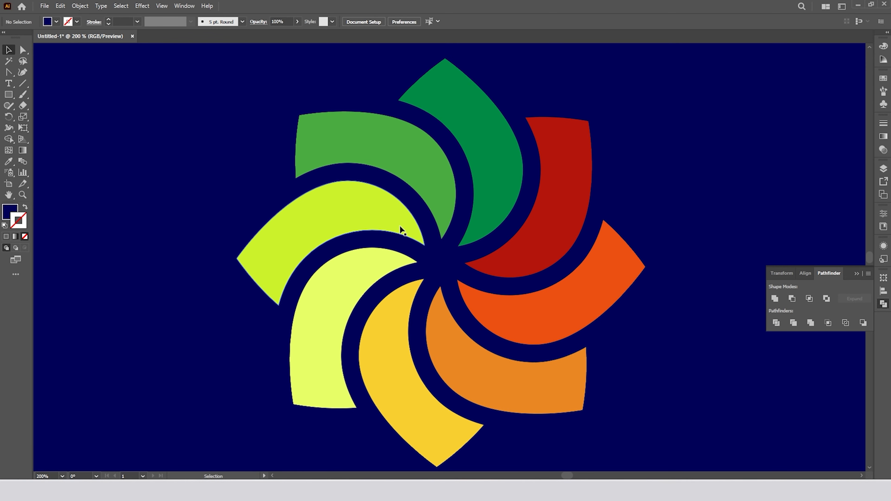
{"action": "scroll", "coordinate": [402, 230], "scroll_direction": "down", "scroll_amount": 1}
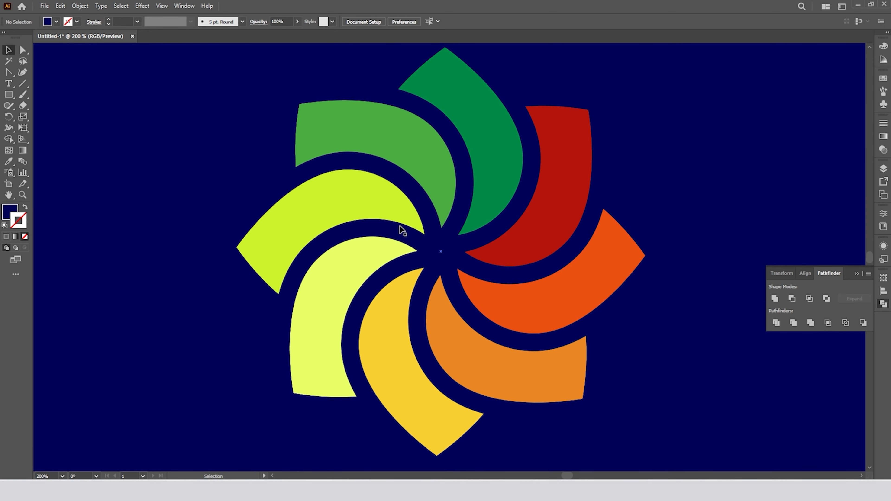
{"action": "scroll", "coordinate": [403, 230], "scroll_direction": "up", "scroll_amount": 1}
{"action": "scroll", "coordinate": [400, 231], "scroll_direction": "down", "scroll_amount": 3}
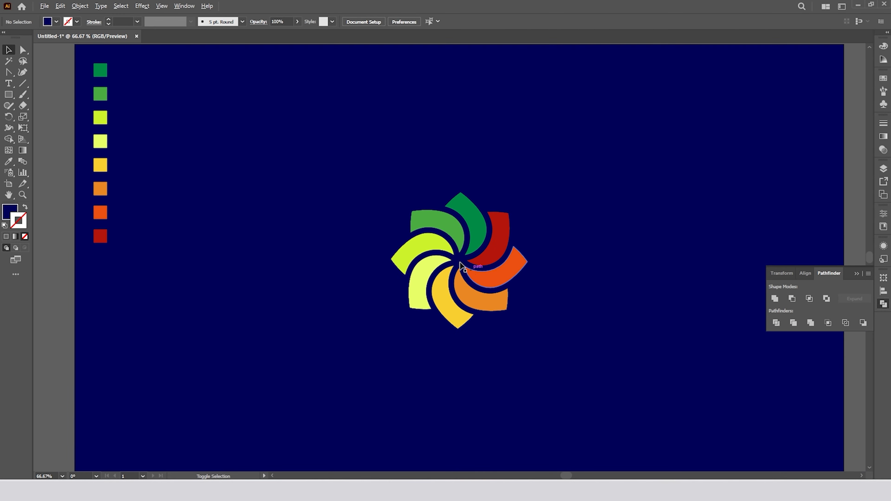
{"action": "scroll", "coordinate": [460, 266], "scroll_direction": "down", "scroll_amount": 1}
{"action": "scroll", "coordinate": [453, 243], "scroll_direction": "up", "scroll_amount": 1}
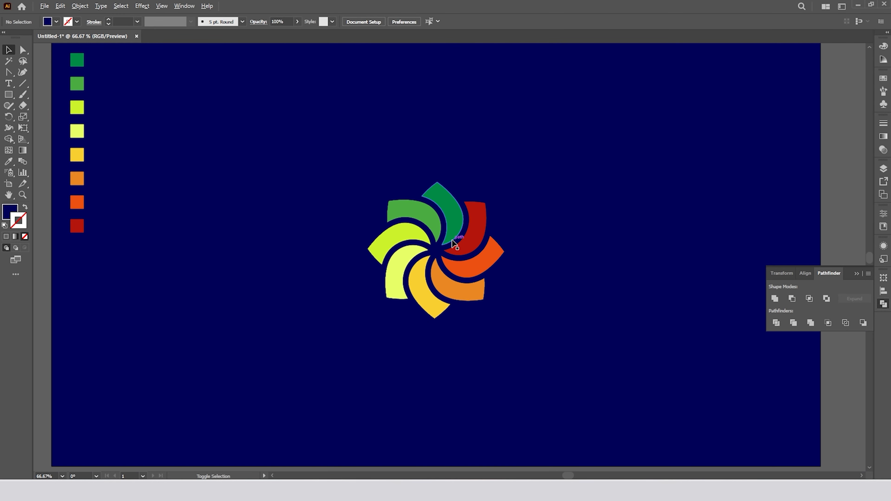
{"action": "scroll", "coordinate": [454, 243], "scroll_direction": "down", "scroll_amount": 1}
{"action": "scroll", "coordinate": [589, 215], "scroll_direction": "up", "scroll_amount": 1}
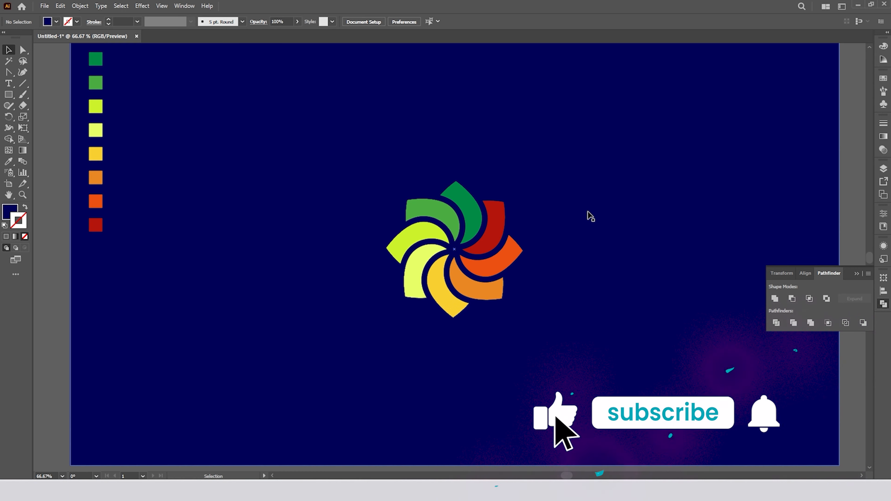